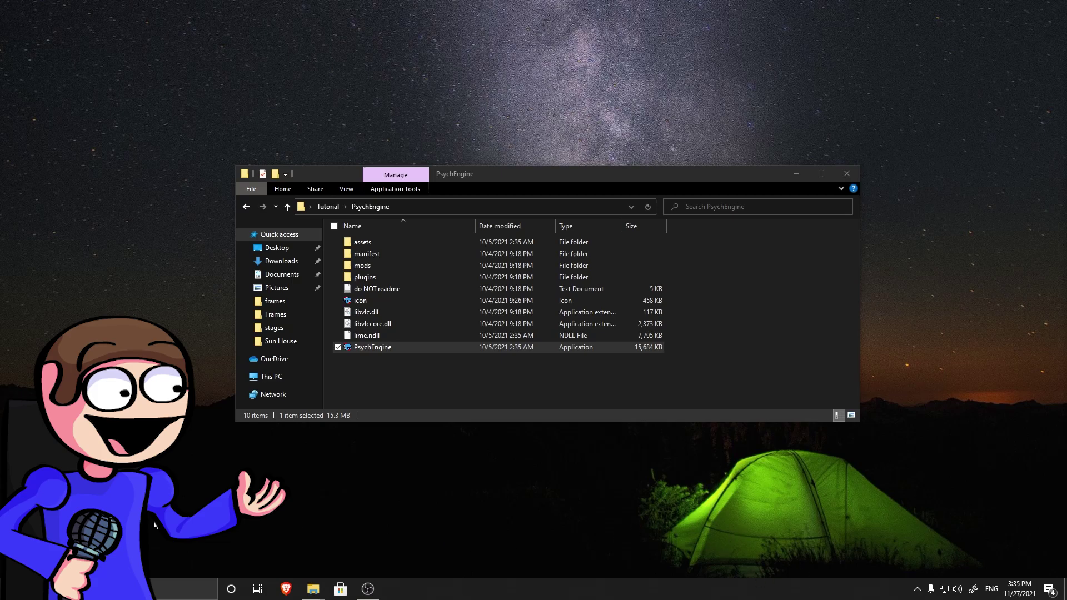
Step: Switch from File Explorer to the Brave browser showing the Psych Engine wiki
{"action": "left_click", "coordinate": [286, 589]}
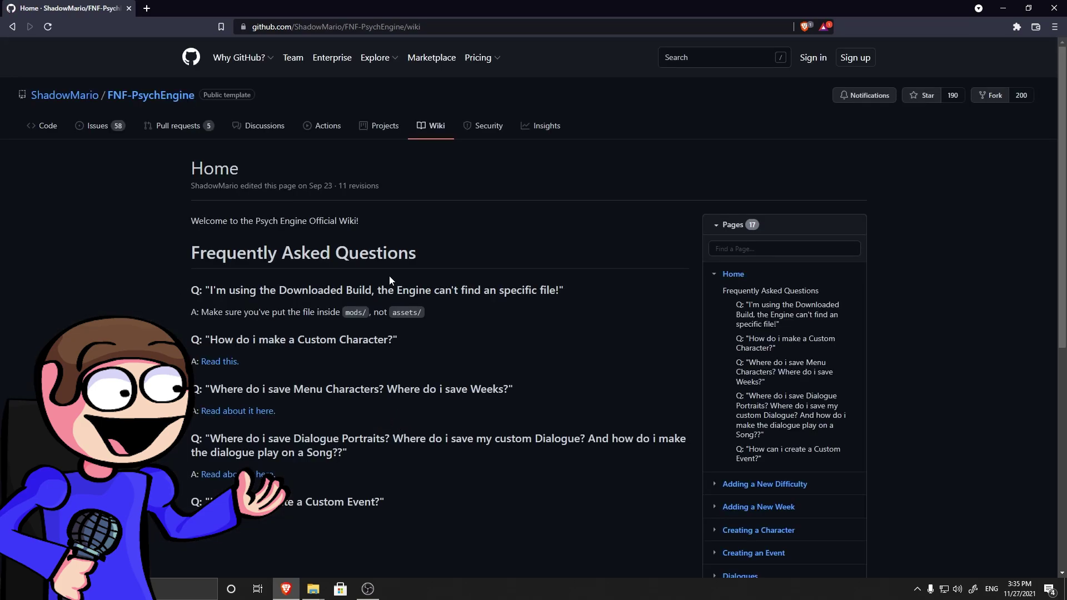
Step: Open the wiki's Lua Script API page and download the 'Example of a Custom Stage' zip
{"action": "scroll", "coordinate": [369, 272], "scroll_direction": "down", "scroll_amount": 4}
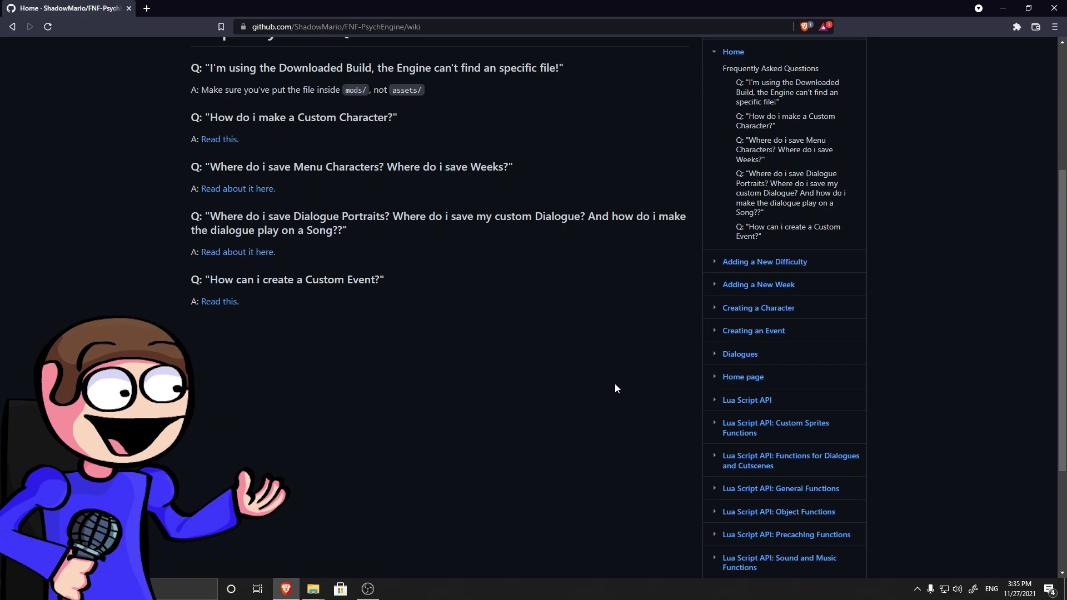
{"action": "left_click", "coordinate": [747, 402]}
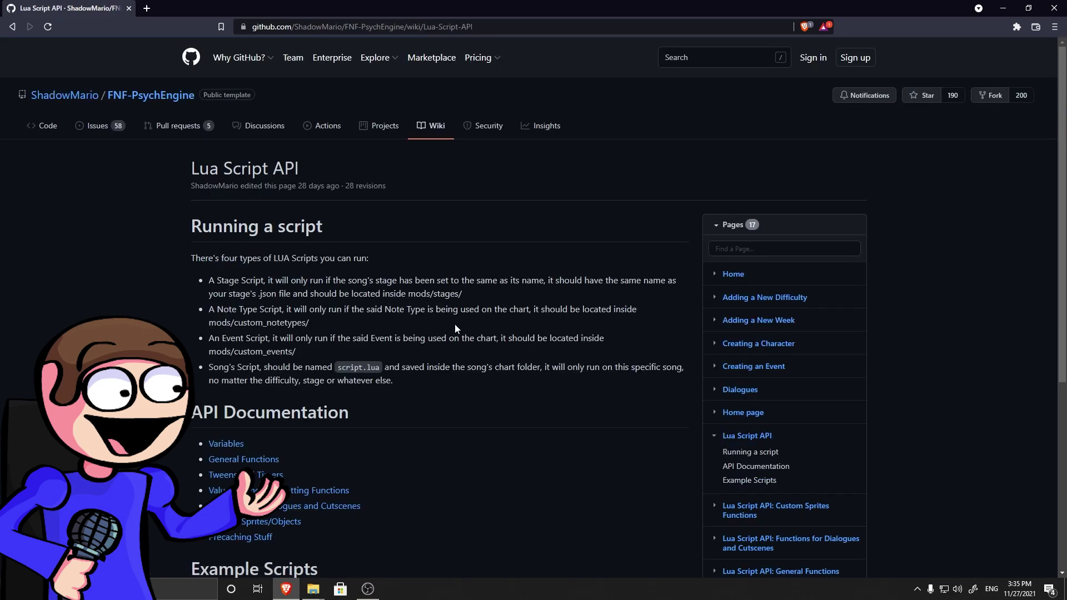
{"action": "scroll", "coordinate": [465, 326], "scroll_direction": "down", "scroll_amount": 5}
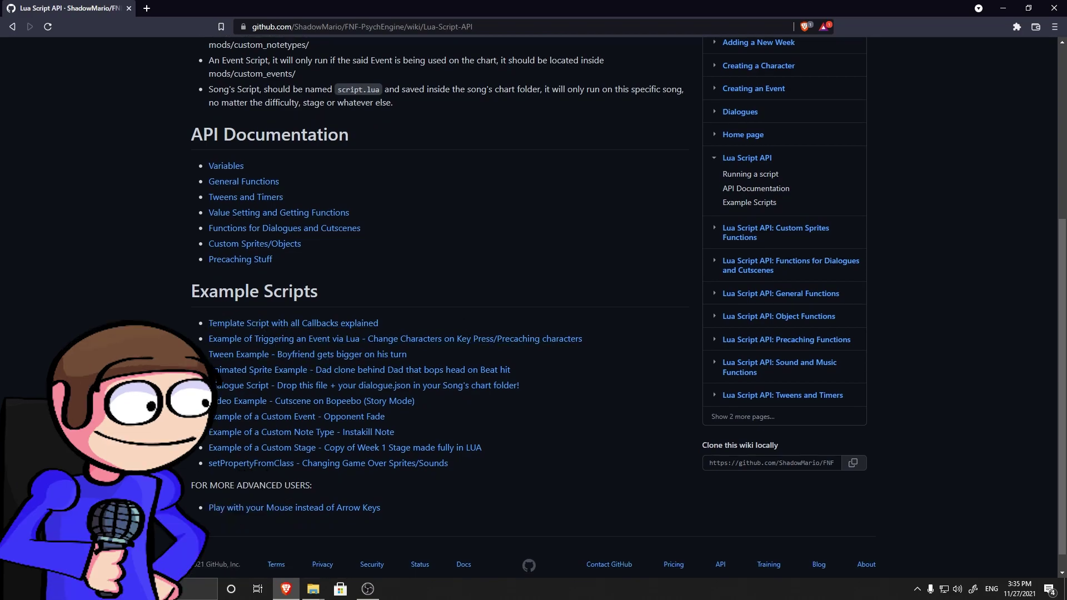
{"action": "left_click", "coordinate": [340, 448]}
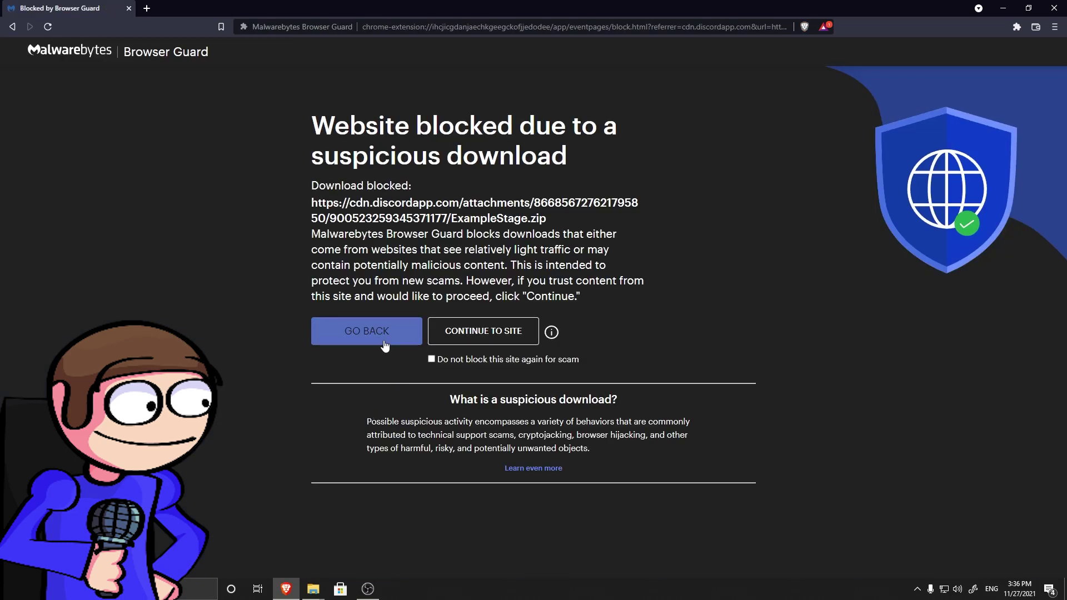
Step: Unblock the ExampleStage.zip download, save it to Downloads, and show it in its folder
{"action": "left_click", "coordinate": [433, 360]}
{"action": "left_click", "coordinate": [456, 339]}
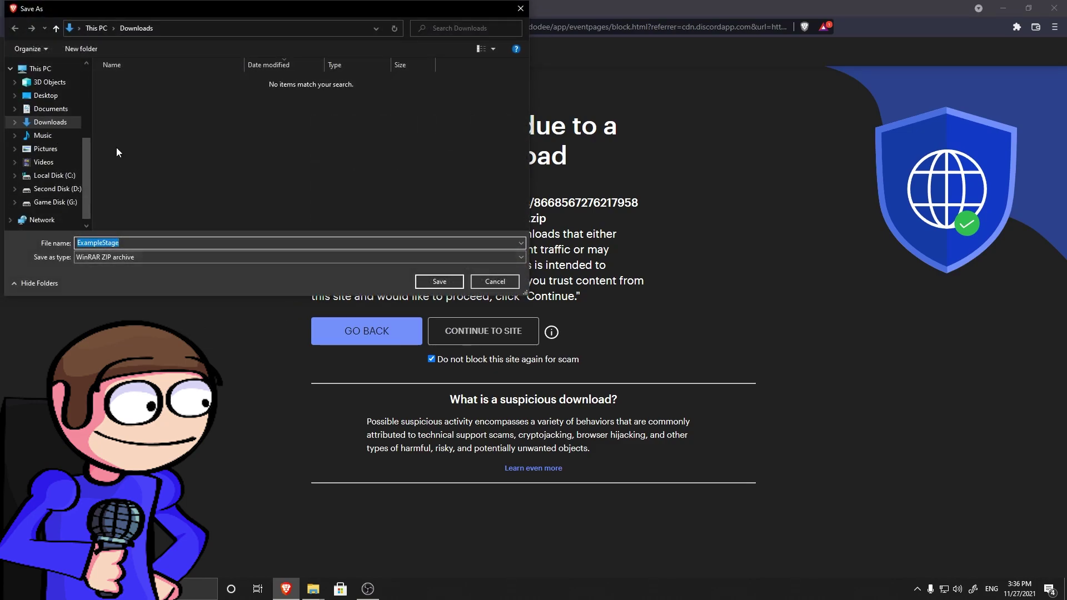
{"action": "left_click", "coordinate": [419, 283]}
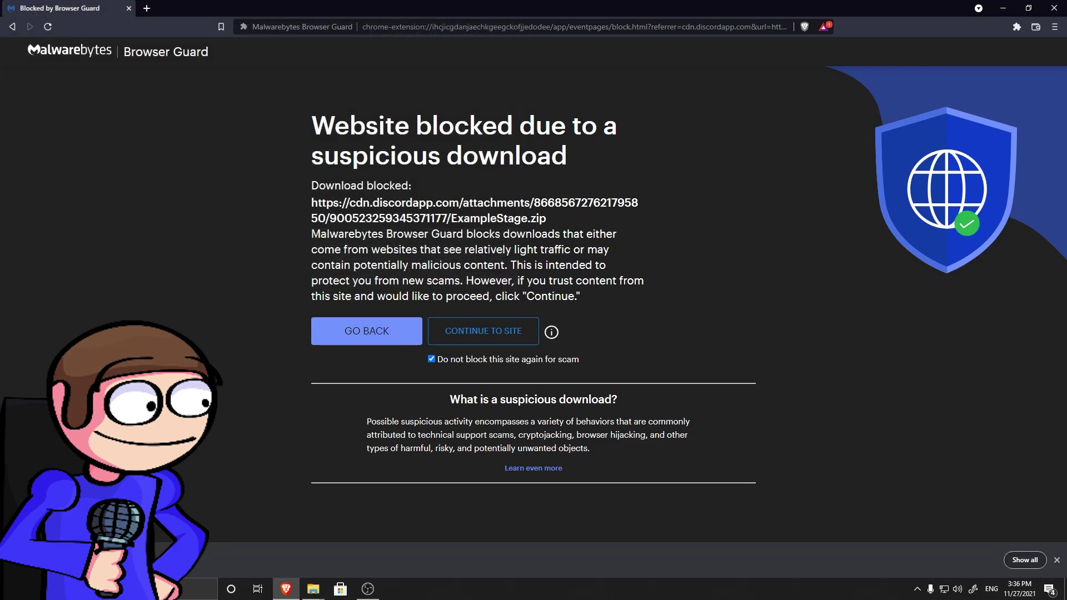
{"action": "left_click", "coordinate": [128, 560]}
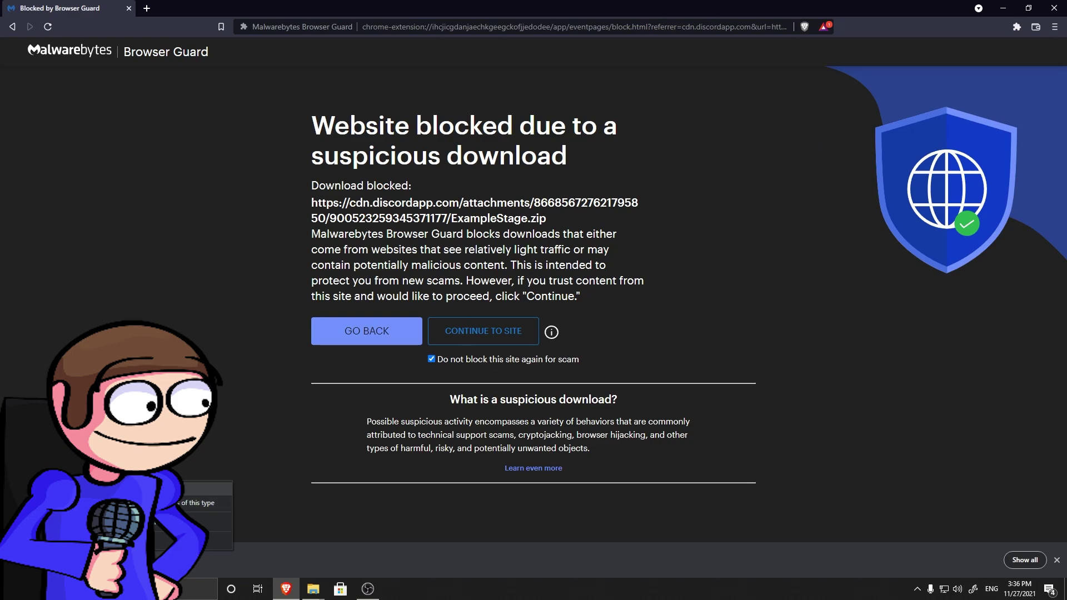
{"action": "left_click", "coordinate": [189, 522]}
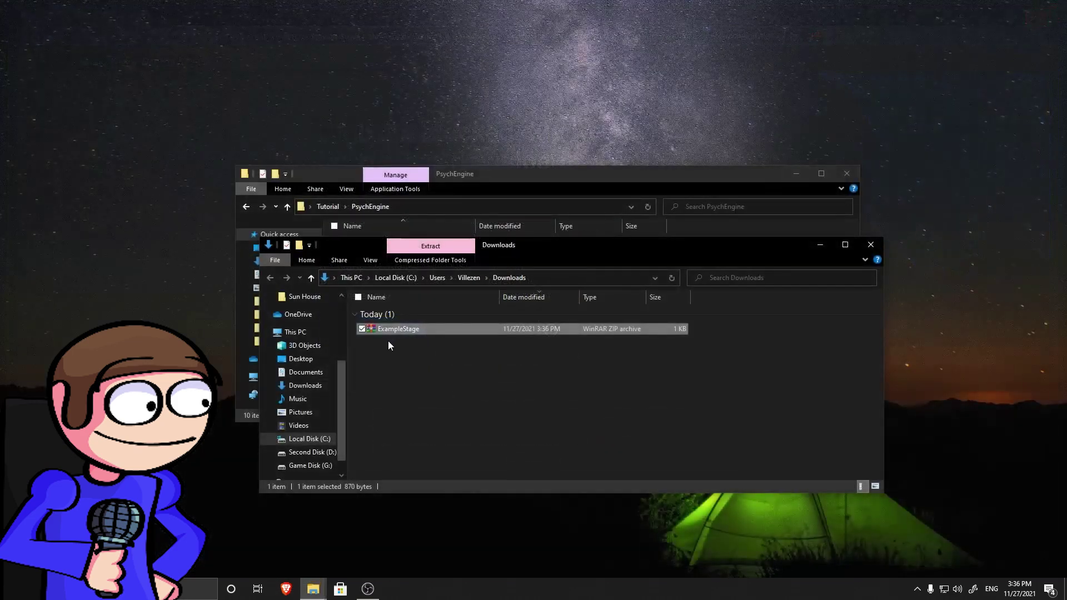
Step: Extract ExampleStage.zip into an ExampleStage folder, open it, and arrange the Explorer windows side by side
{"action": "right_click", "coordinate": [400, 328]}
{"action": "left_click", "coordinate": [315, 126]}
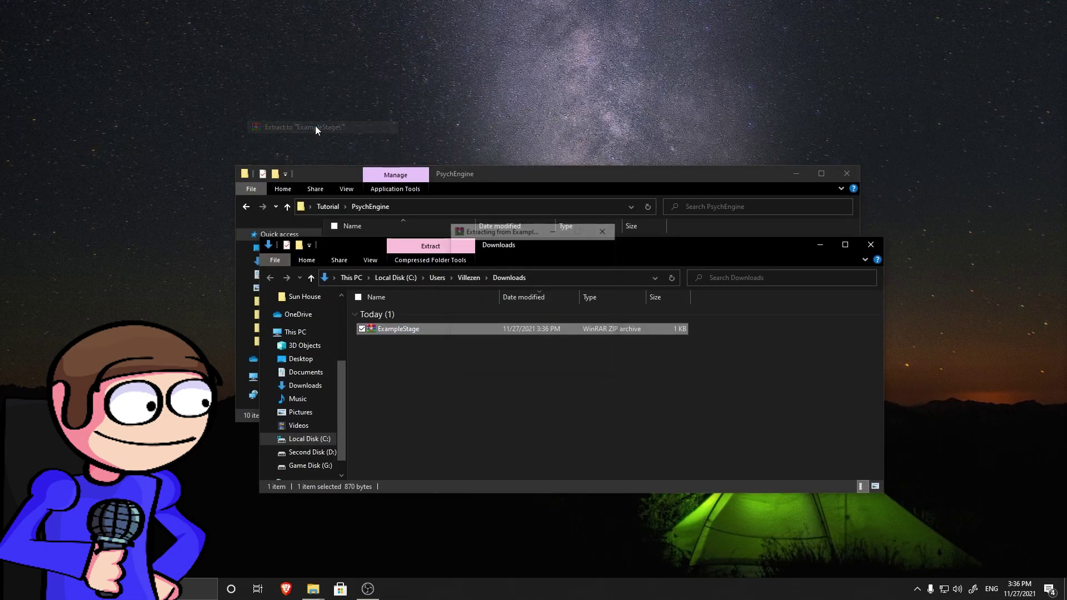
{"action": "double_click", "coordinate": [396, 341]}
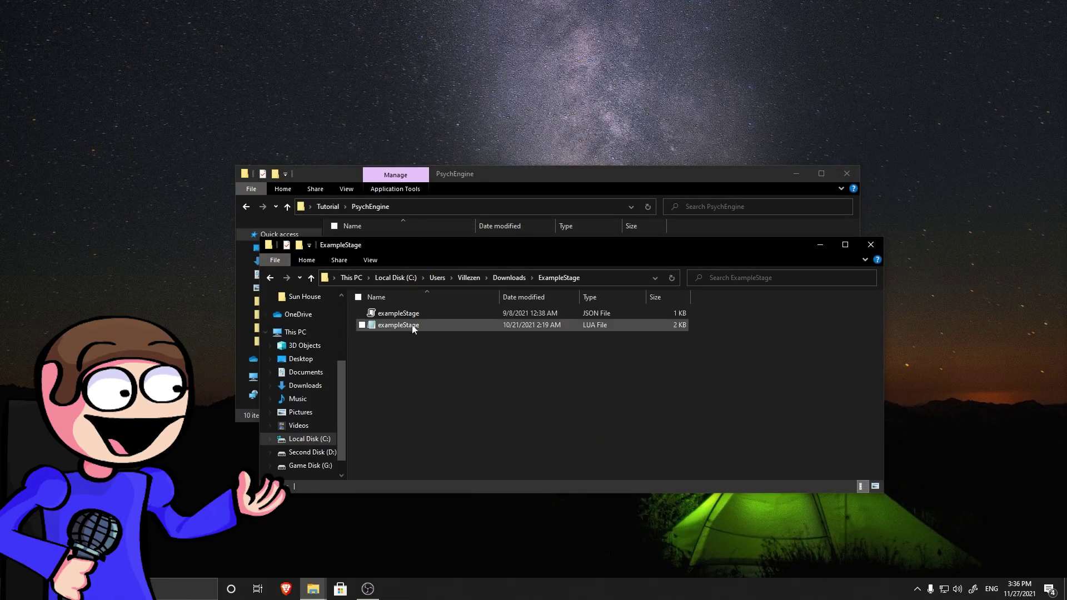
{"action": "left_click_drag", "start_coordinate": [422, 245], "coordinate": [592, 328]}
{"action": "left_click", "coordinate": [461, 177]}
Step: Move both exampleStage files into PsychEngine's mods/stages folder
{"action": "left_click_drag", "start_coordinate": [461, 176], "coordinate": [353, 109]}
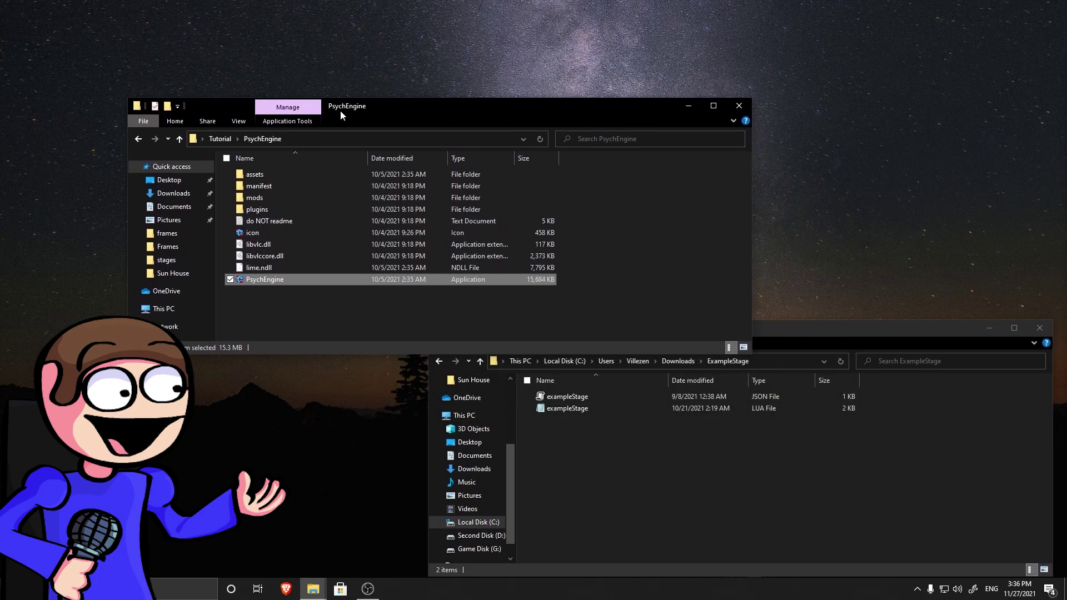
{"action": "double_click", "coordinate": [255, 198]}
{"action": "double_click", "coordinate": [255, 245]}
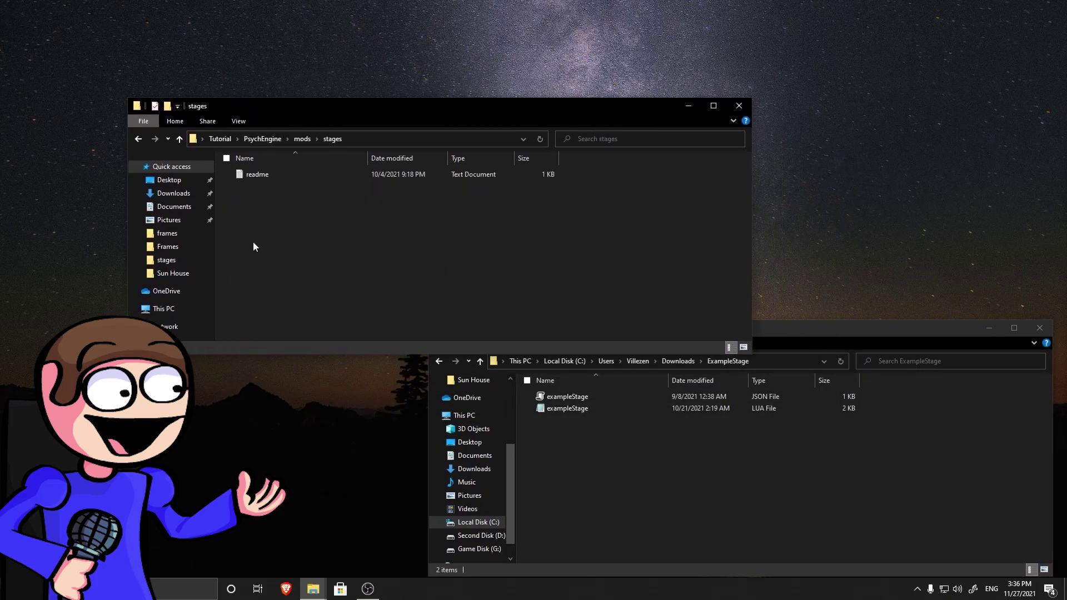
{"action": "left_click_drag", "start_coordinate": [699, 462], "coordinate": [369, 281]}
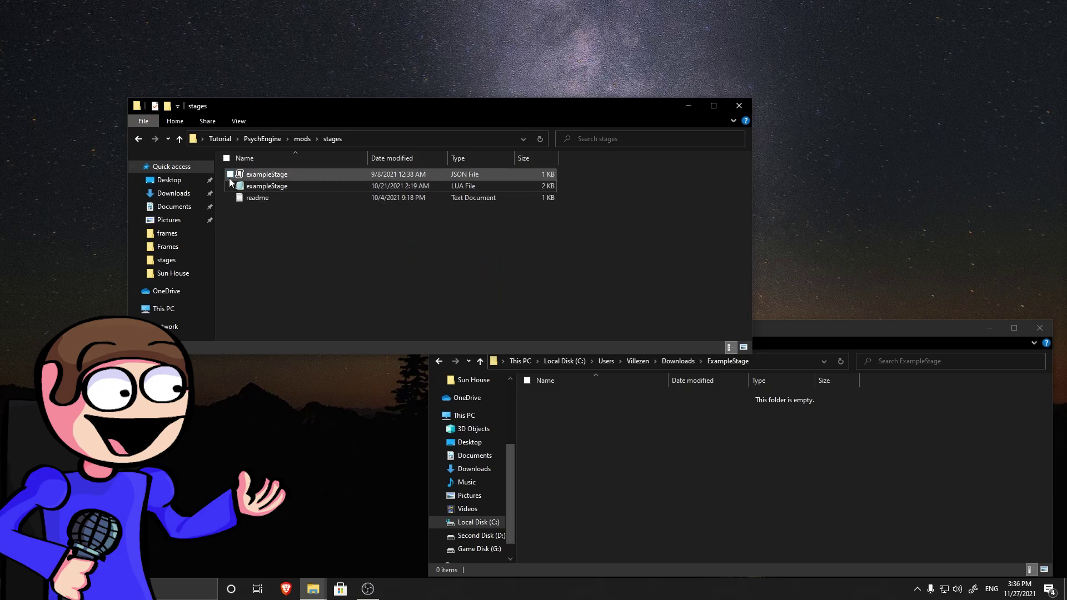
Step: Rename both exampleStage files to house and minimize the emptied ExampleStage window
{"action": "left_click_drag", "start_coordinate": [583, 193], "coordinate": [434, 177]}
{"action": "right_click", "coordinate": [434, 174]}
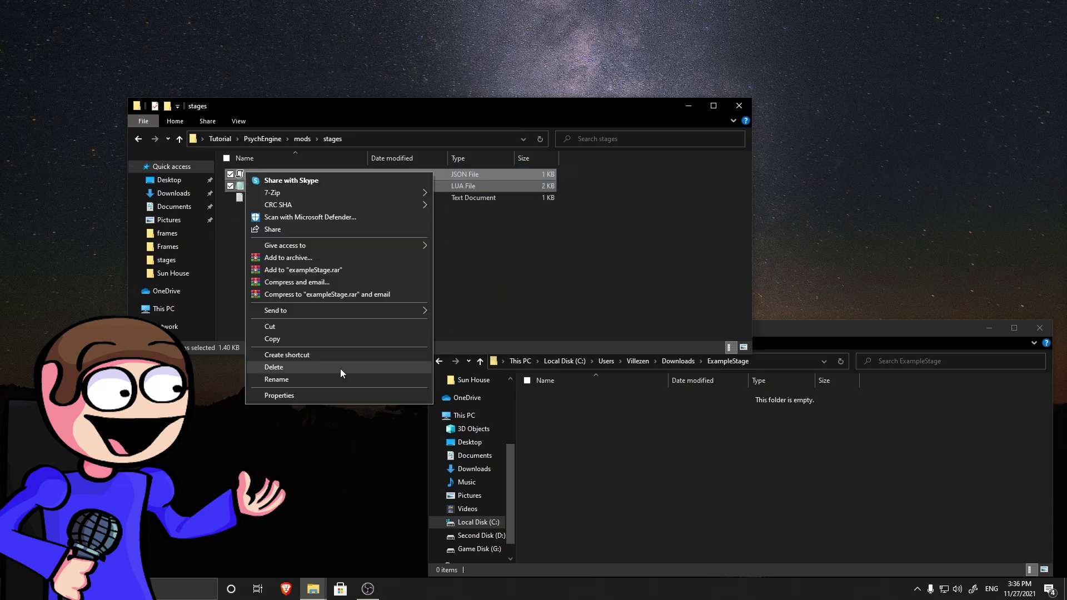
{"action": "left_click", "coordinate": [318, 385]}
{"action": "key", "text": "BackSpace"}
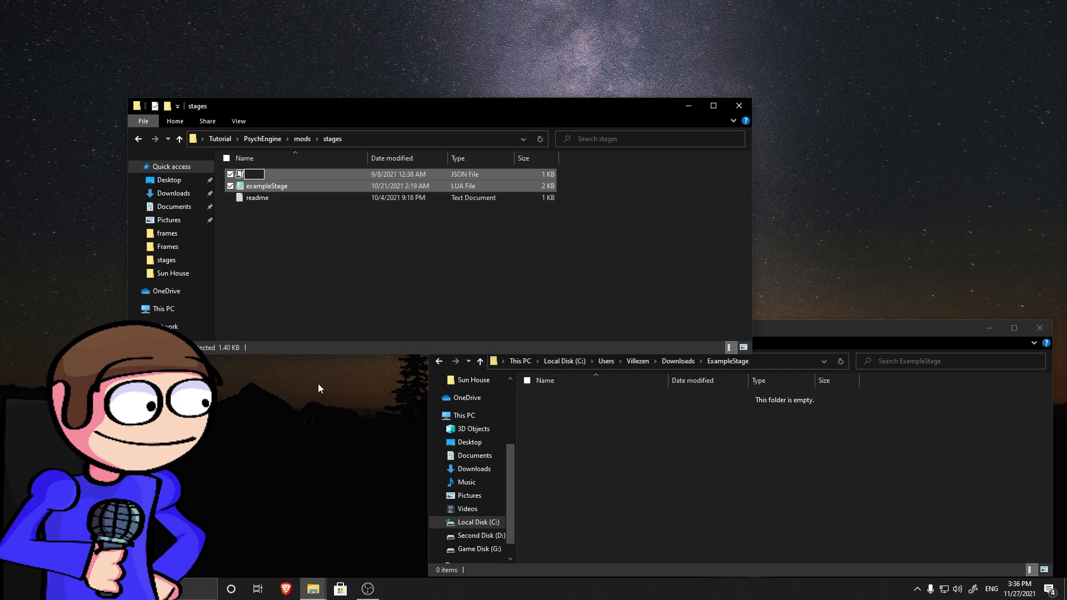
{"action": "type", "text": "house"}
{"action": "key", "text": "Return"}
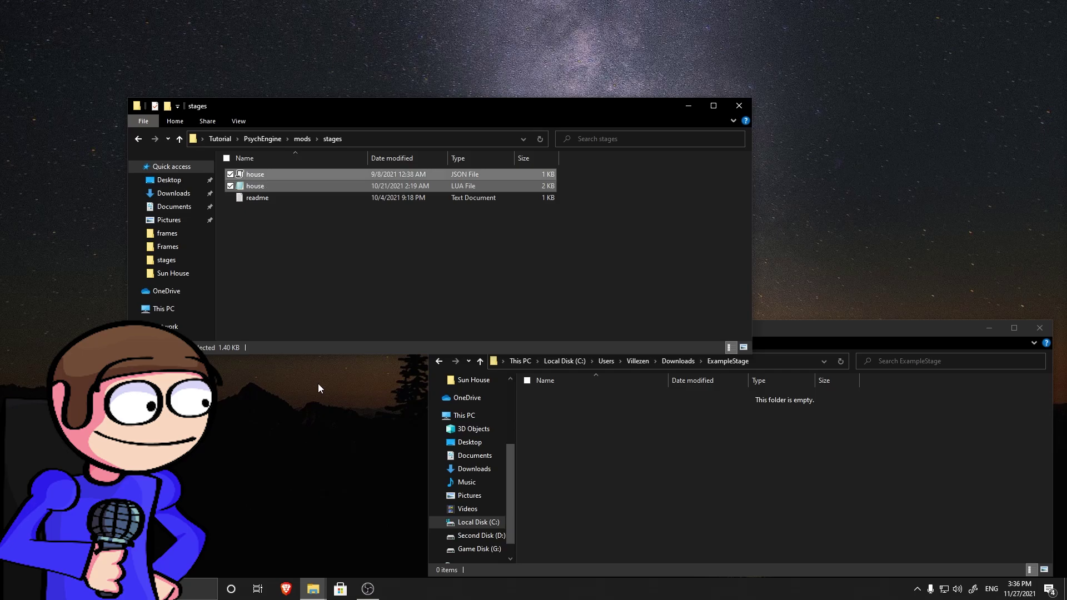
{"action": "left_click", "coordinate": [472, 250]}
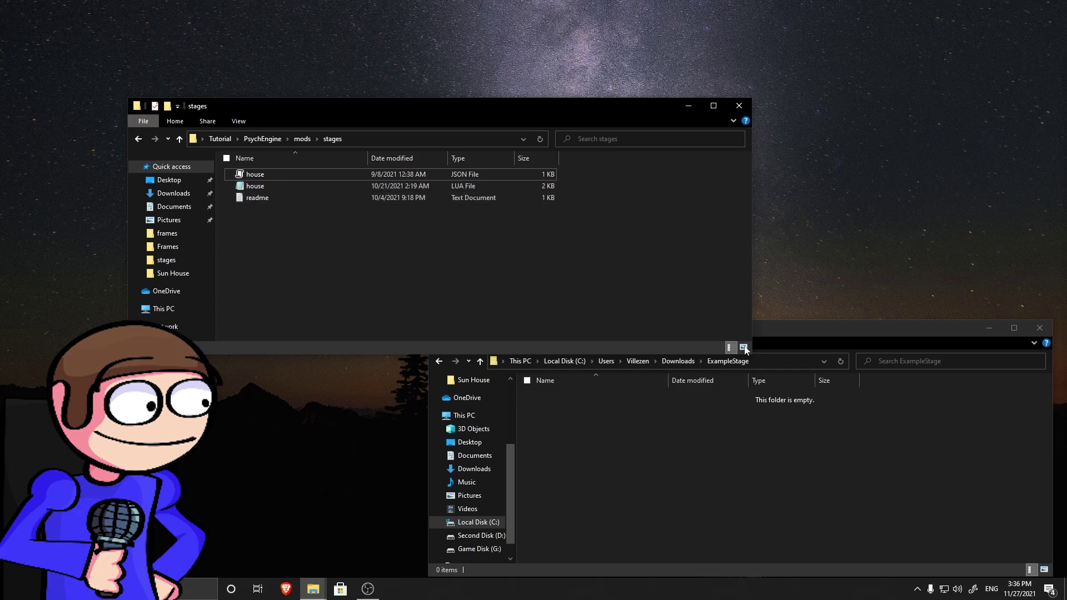
{"action": "left_click_drag", "start_coordinate": [793, 332], "coordinate": [653, 341]}
{"action": "left_click", "coordinate": [845, 339]}
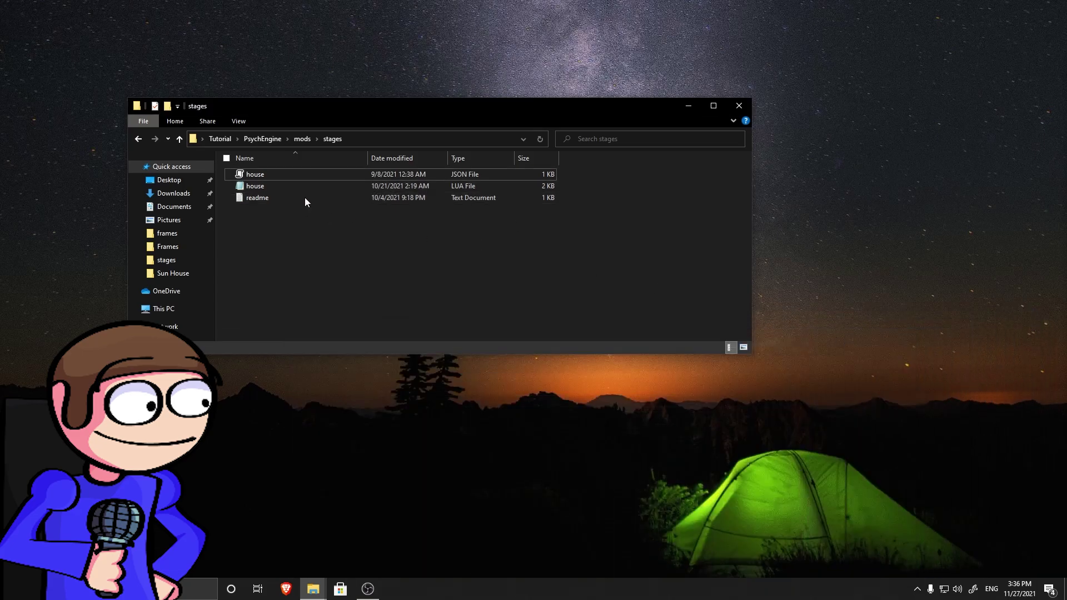
Step: Open house.lua in Notepad and delete the stagefront and low-quality sprite blocks
{"action": "double_click", "coordinate": [239, 187]}
{"action": "mouse_move", "coordinate": [317, 126]}
{"action": "left_mouse_down"}
{"action": "mouse_move", "coordinate": [333, 66]}
{"action": "mouse_move", "coordinate": [334, 120]}
{"action": "left_mouse_up"}
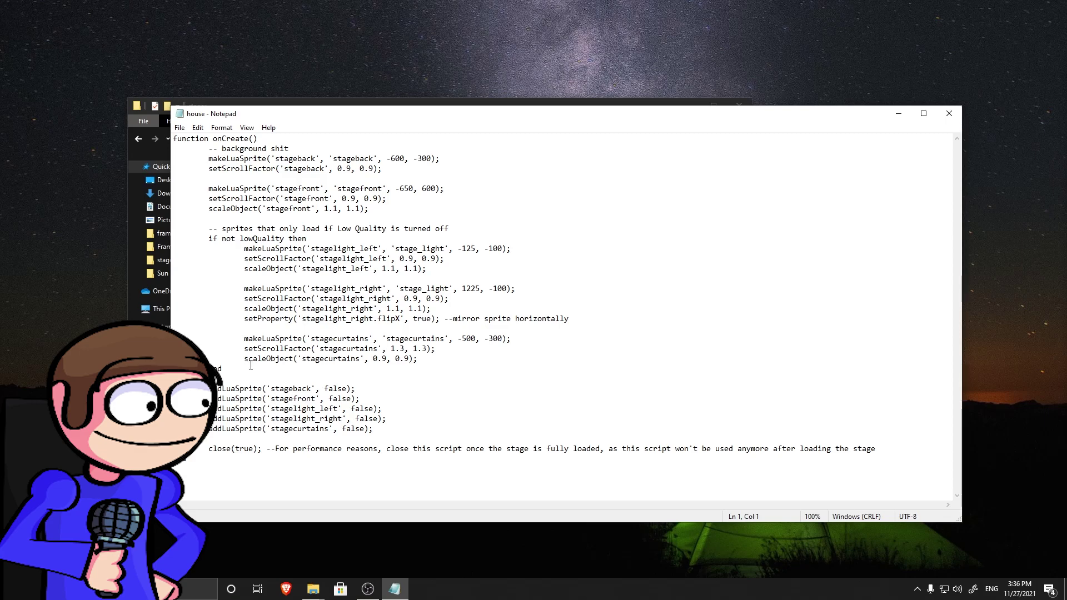
{"action": "left_click_drag", "start_coordinate": [233, 364], "coordinate": [174, 229]}
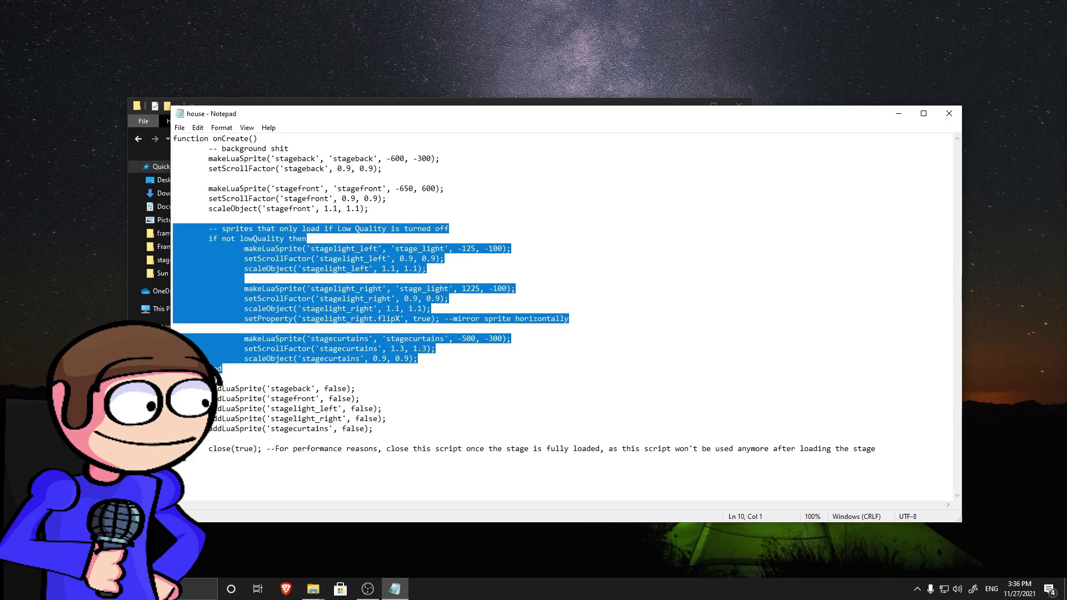
{"action": "left_click", "coordinate": [361, 349]}
{"action": "left_click_drag", "start_coordinate": [427, 356], "coordinate": [104, 189]}
{"action": "key", "text": "BackSpace"}
{"action": "key", "text": "BackSpace"}
{"action": "key", "text": "BackSpace"}
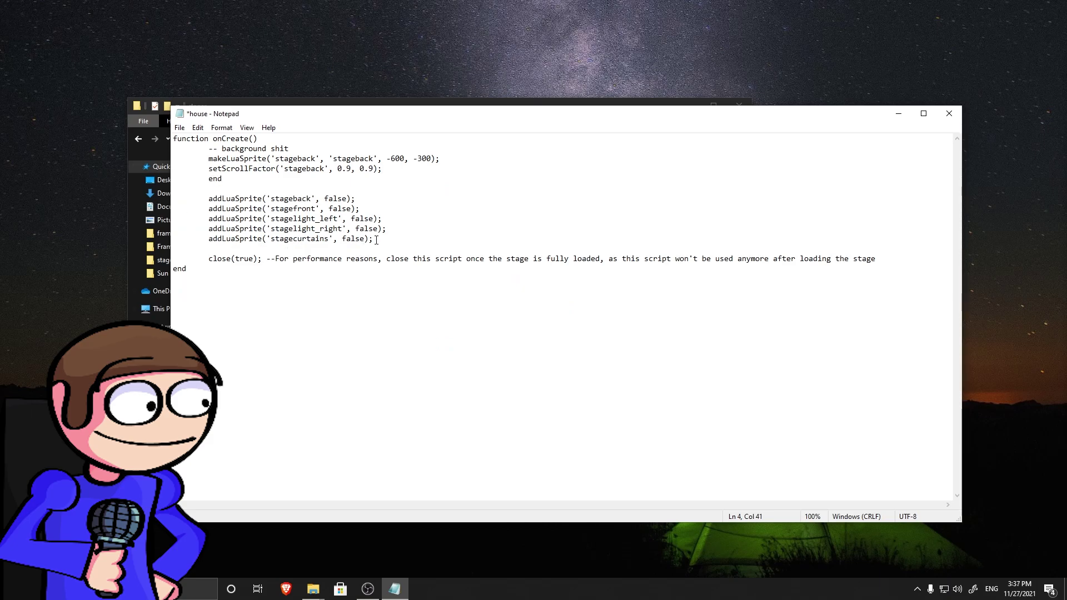
Step: Remove the extra addLuaSprite lines and add a blank line before end
{"action": "left_click_drag", "start_coordinate": [376, 240], "coordinate": [358, 199]}
{"action": "key", "text": "BackSpace"}
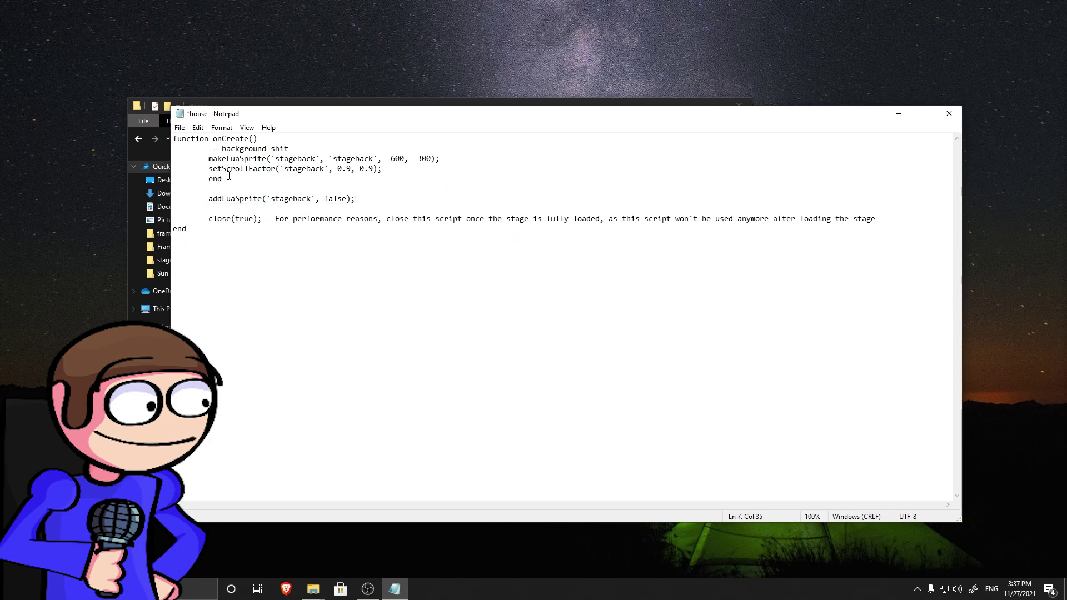
{"action": "left_click", "coordinate": [416, 165]}
{"action": "key", "text": "Return"}
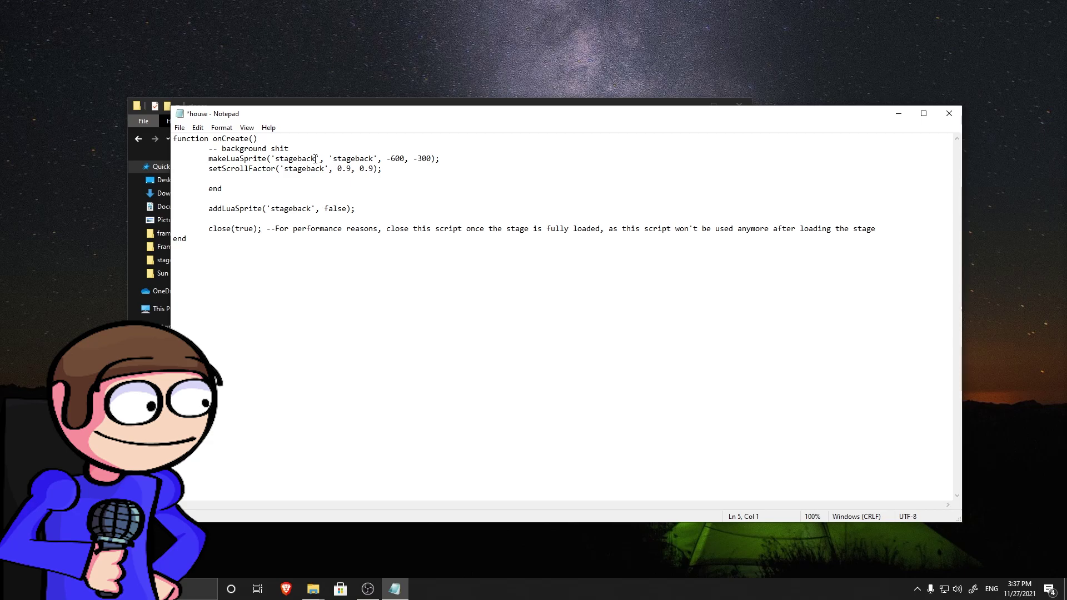
Step: Change makeLuaSprite's tag and image from 'stageback' to 'house' and save the script
{"action": "key", "text": "BackSpace"}
{"action": "key", "text": "BackSpace"}
{"action": "key", "text": "BackSpace"}
{"action": "key", "text": "BackSpace"}
{"action": "key", "text": "BackSpace"}
{"action": "key", "text": "BackSpace"}
{"action": "key", "text": "BackSpace"}
{"action": "key", "text": "BackSpace"}
{"action": "key", "text": "BackSpace"}
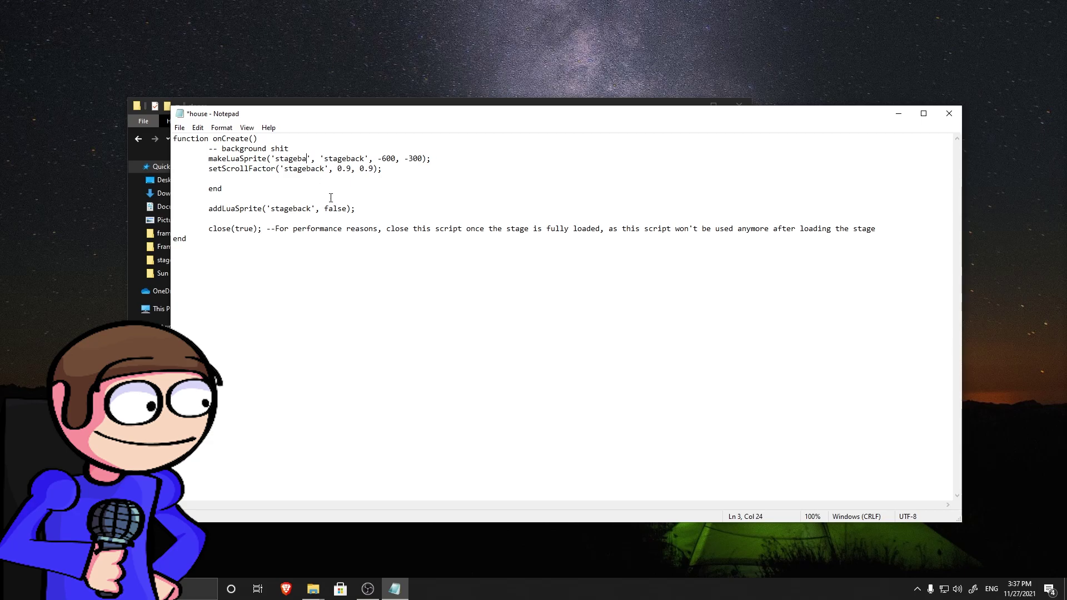
{"action": "type", "text": "house"}
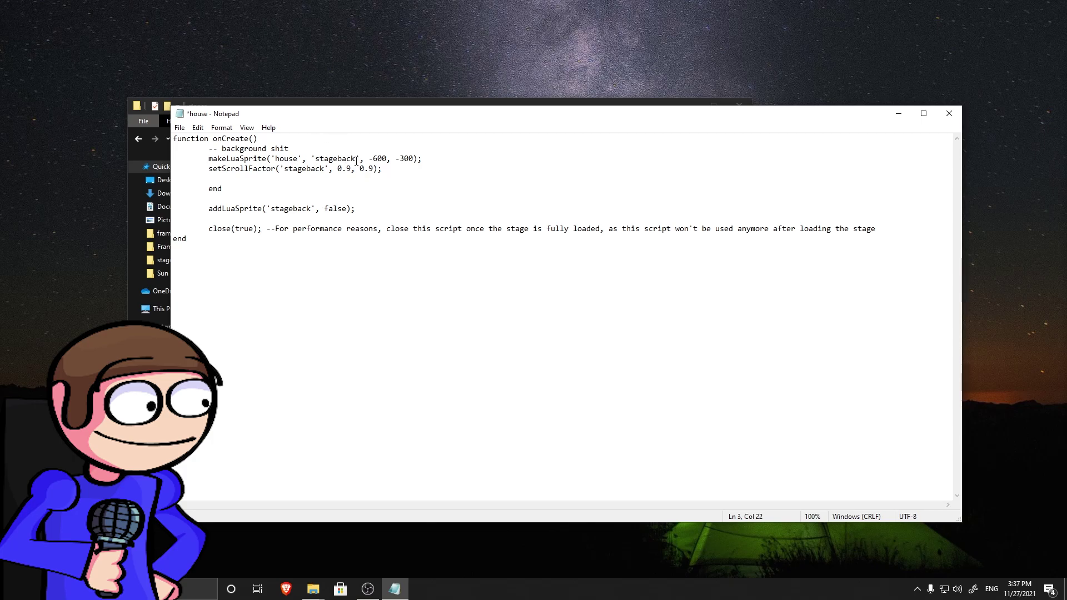
{"action": "left_click_drag", "start_coordinate": [356, 160], "coordinate": [320, 165]}
{"action": "double_click", "coordinate": [318, 161]}
{"action": "type", "text": "house"}
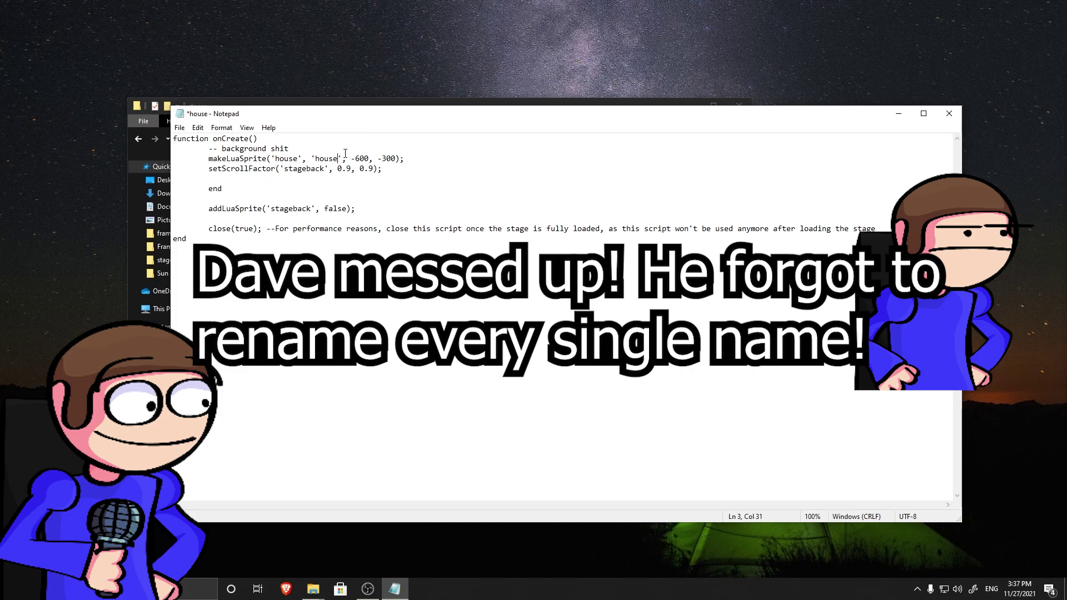
{"action": "key", "text": "ctrl+s"}
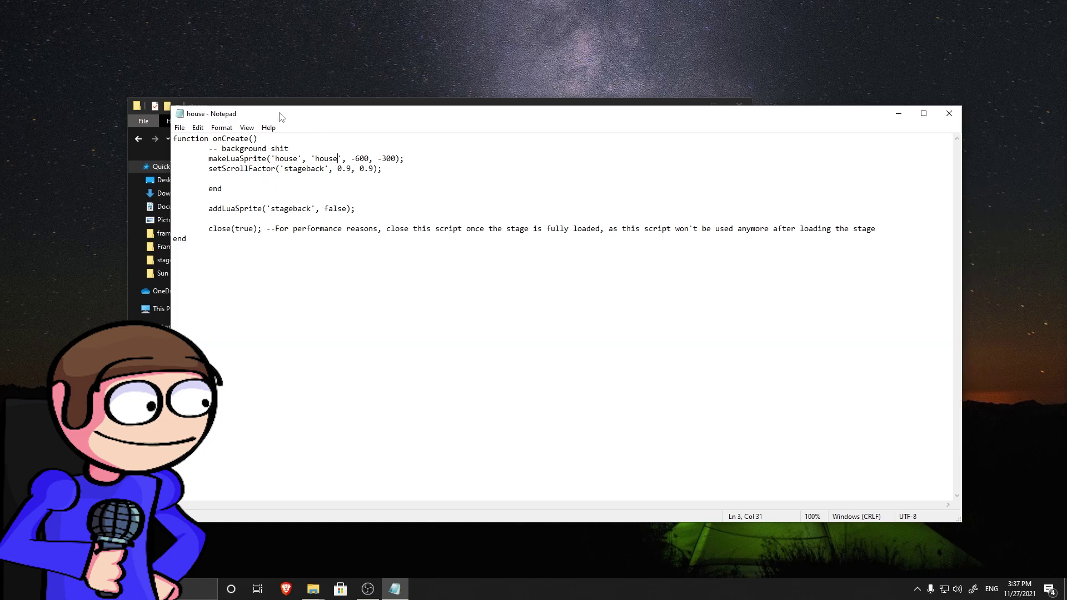
Step: Browse to PsychEngine's assets\shared\images folder and select the stageback image
{"action": "left_click", "coordinate": [240, 106]}
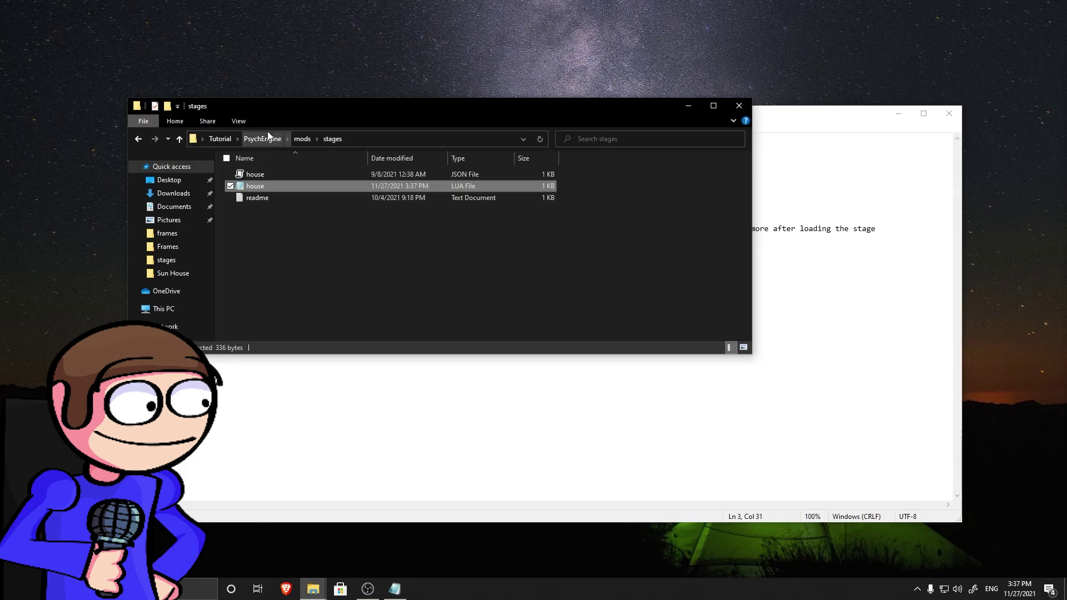
{"action": "left_click", "coordinate": [268, 138]}
{"action": "double_click", "coordinate": [262, 183]}
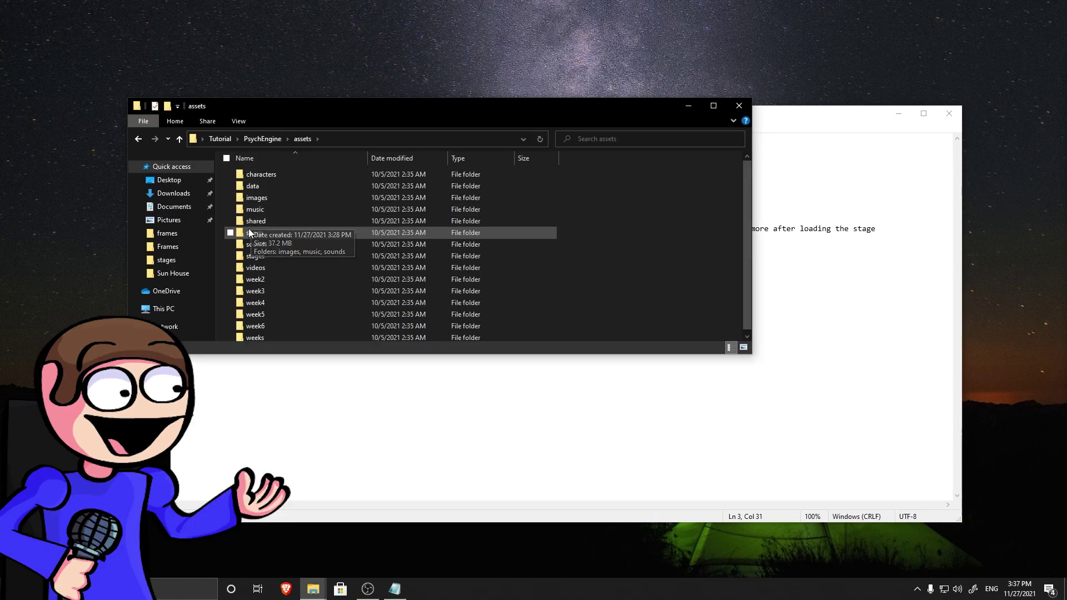
{"action": "left_click", "coordinate": [249, 232]}
{"action": "double_click", "coordinate": [255, 221]}
{"action": "double_click", "coordinate": [258, 176]}
{"action": "scroll", "coordinate": [549, 252], "scroll_direction": "down", "scroll_amount": 3}
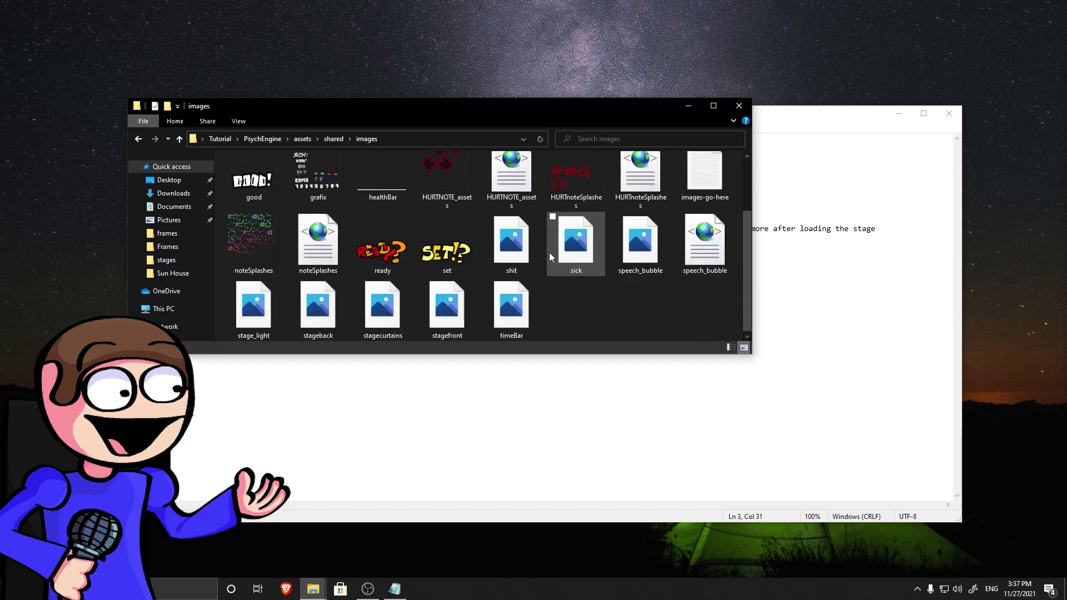
{"action": "left_click", "coordinate": [323, 315]}
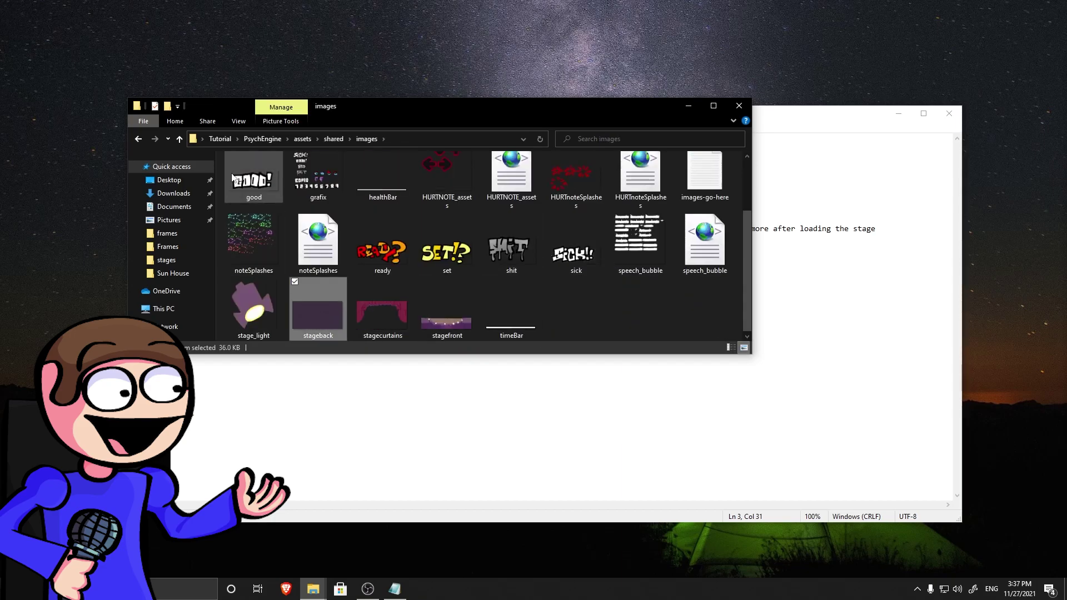
Step: Open stageback from PsychEngine\mods\images in paint.net
{"action": "left_click", "coordinate": [305, 138]}
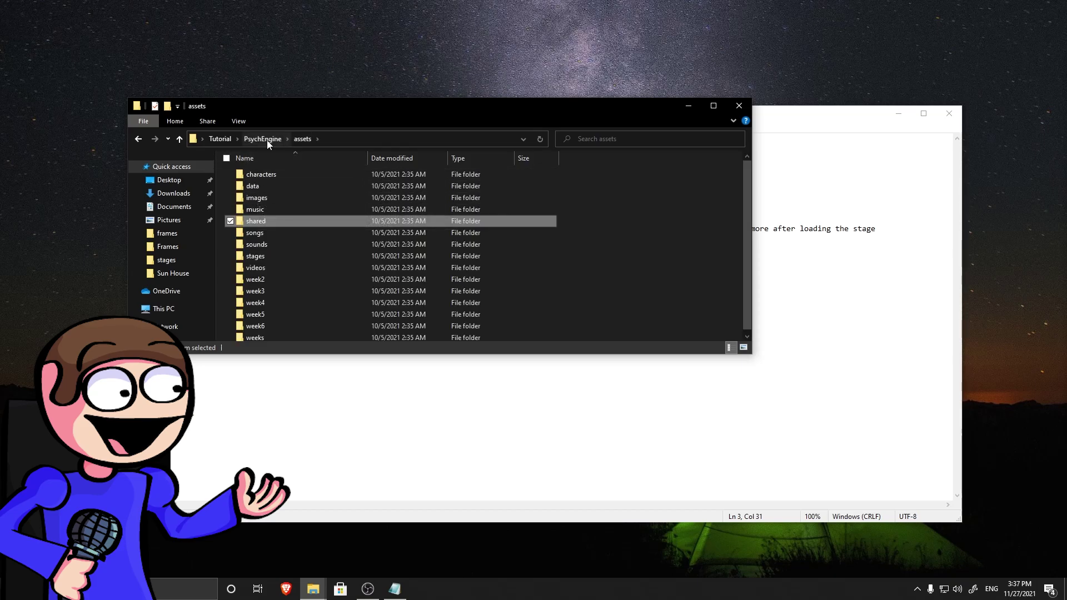
{"action": "left_click", "coordinate": [266, 139]}
{"action": "double_click", "coordinate": [255, 197]}
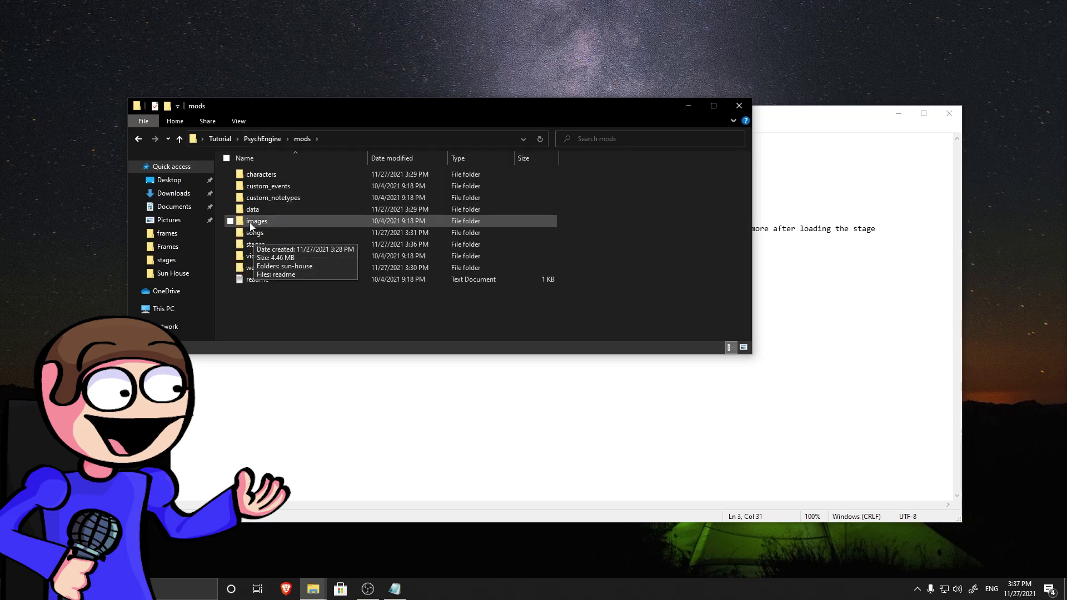
{"action": "double_click", "coordinate": [250, 221]}
{"action": "key", "text": "ctrl+v"}
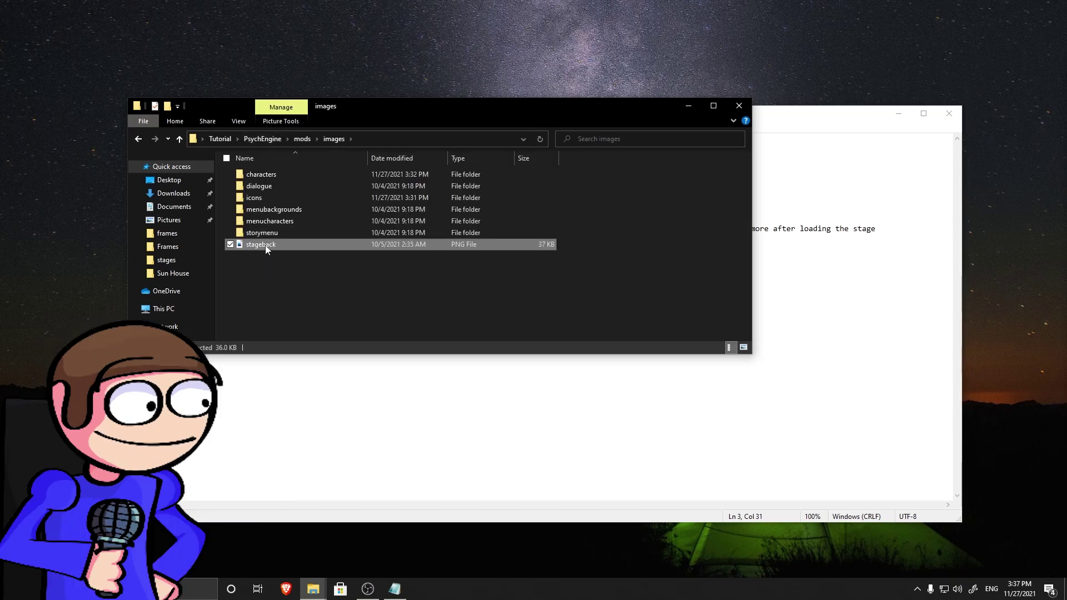
{"action": "right_click", "coordinate": [265, 245]}
{"action": "mouse_move", "coordinate": [245, 390]}
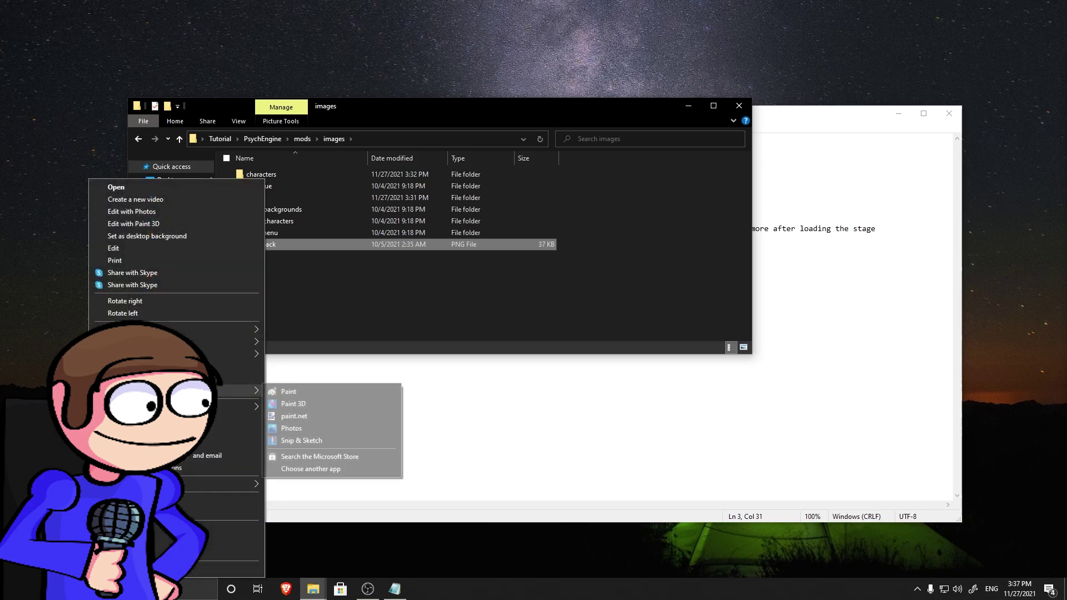
{"action": "left_click", "coordinate": [305, 419]}
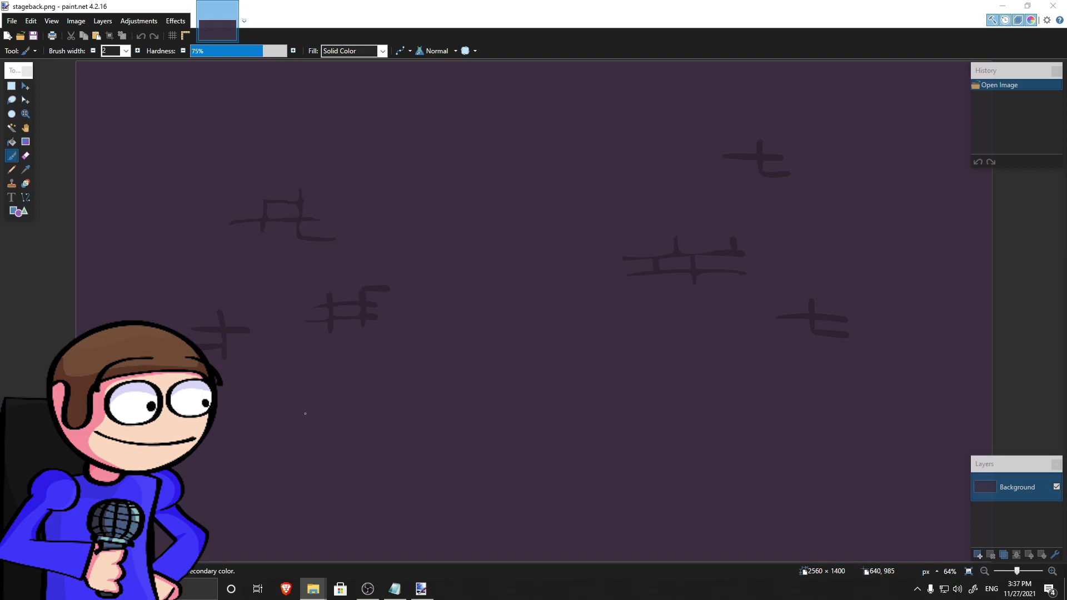
Step: Paste the farm image, stretch it over the 2560 × 1400 canvas, and save stageback as PNG
{"action": "left_click", "coordinate": [513, 6]}
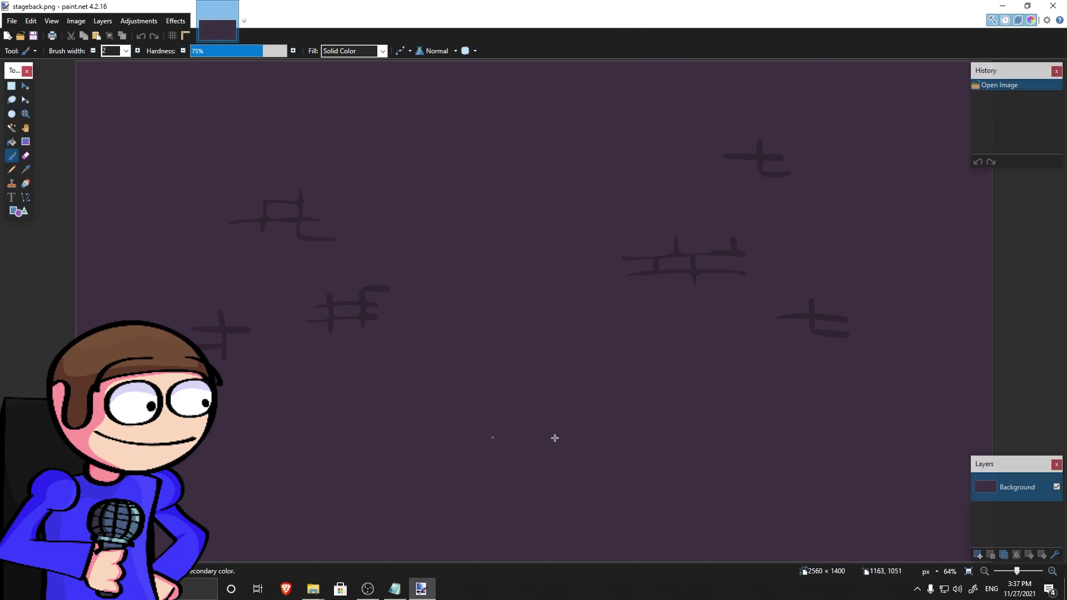
{"action": "key", "text": "ctrl+v"}
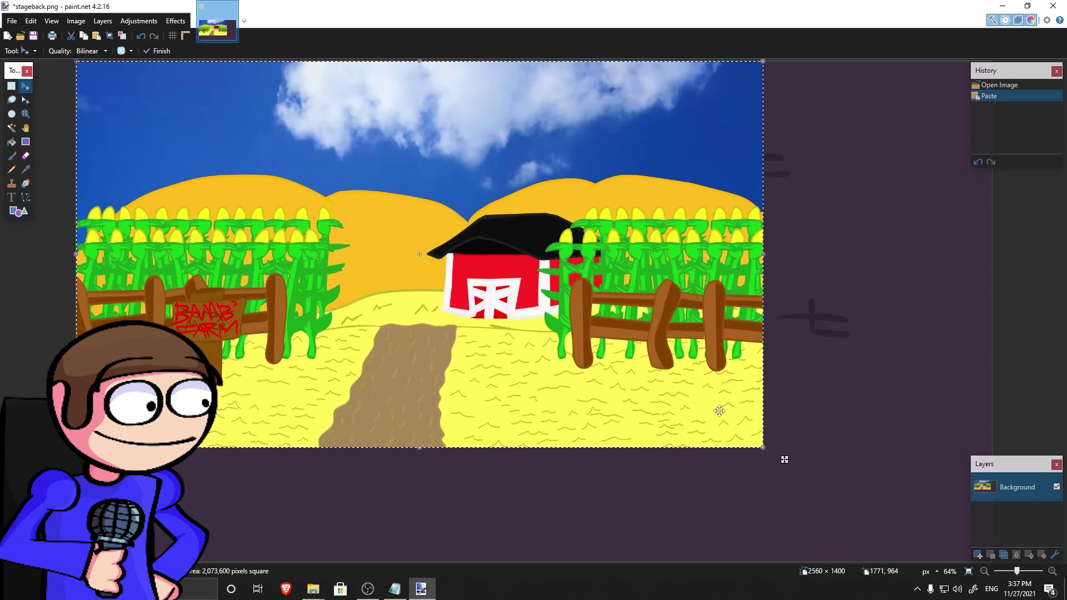
{"action": "scroll", "coordinate": [773, 443], "scroll_direction": "down", "scroll_amount": 2, "text": "ctrl"}
{"action": "left_click_drag", "start_coordinate": [773, 443], "coordinate": [771, 337]}
{"action": "key", "text": "ctrl+b"}
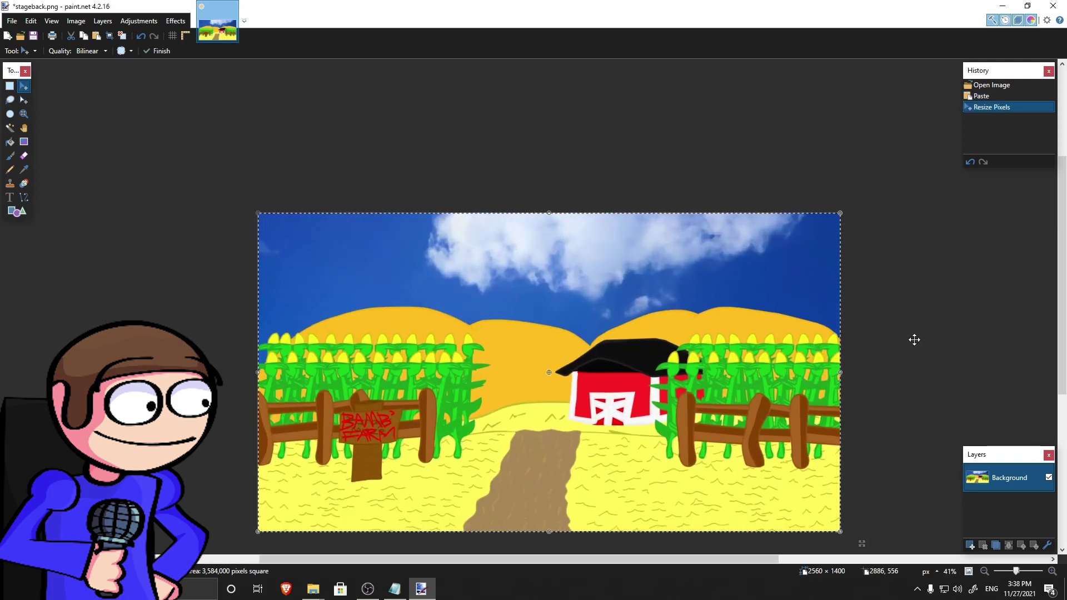
{"action": "key", "text": "ctrl+s"}
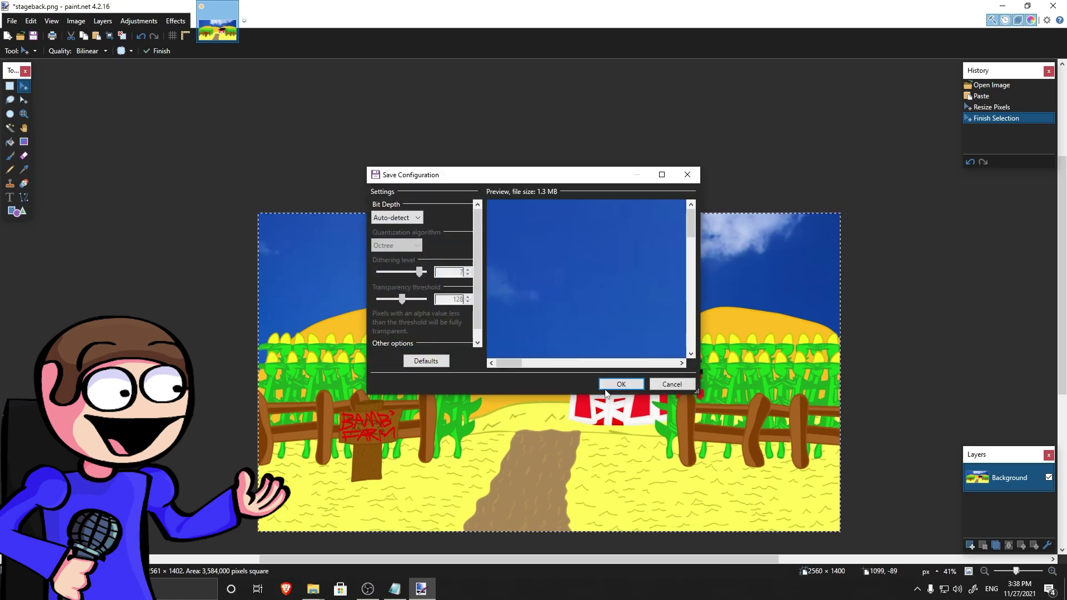
{"action": "key", "text": "Return"}
Step: Close paint.net and reopen the PsychEngine mods folder alongside the house script
{"action": "left_click", "coordinate": [1053, 6]}
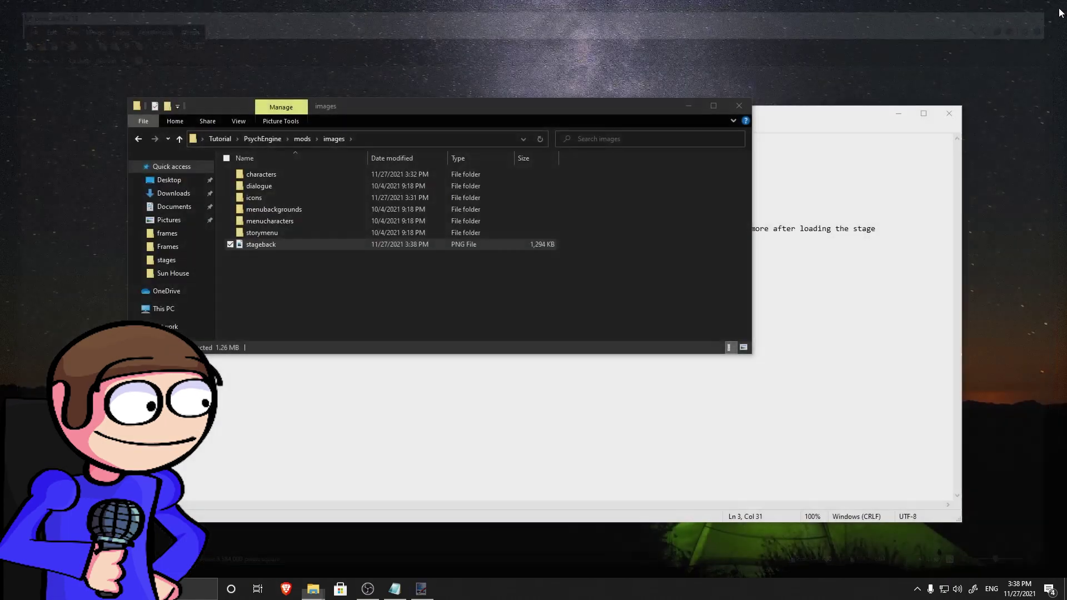
{"action": "left_click", "coordinate": [268, 143]}
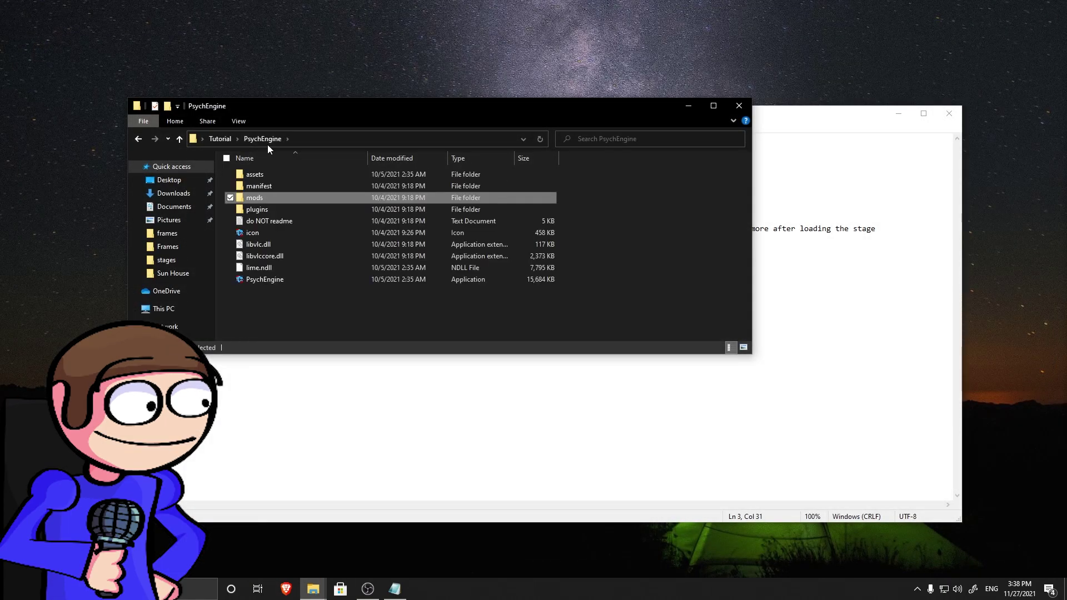
{"action": "left_click", "coordinate": [655, 395]}
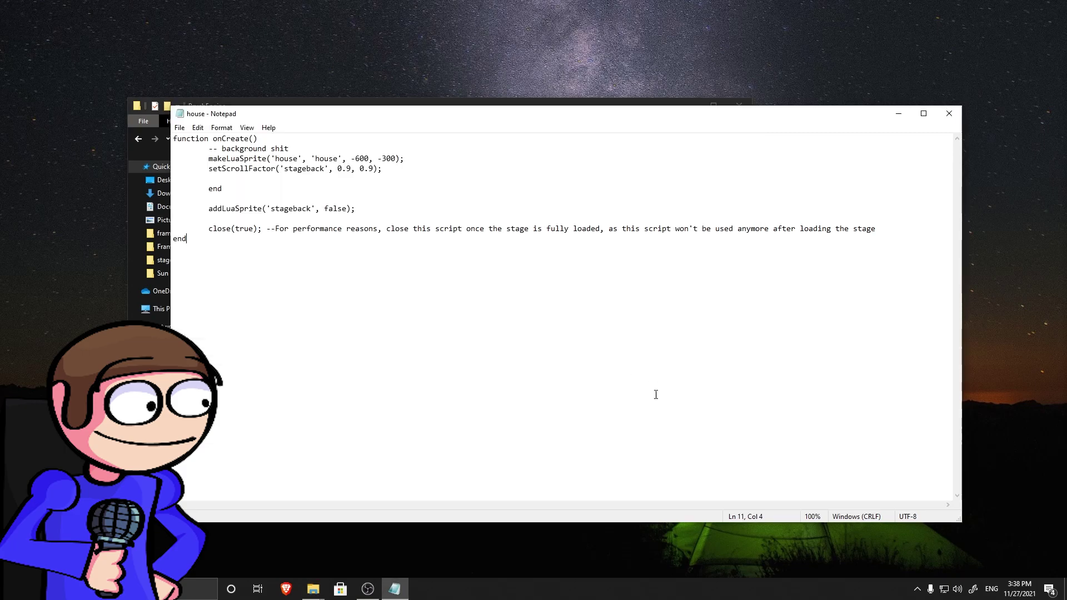
{"action": "left_click", "coordinate": [327, 102]}
{"action": "double_click", "coordinate": [255, 194]}
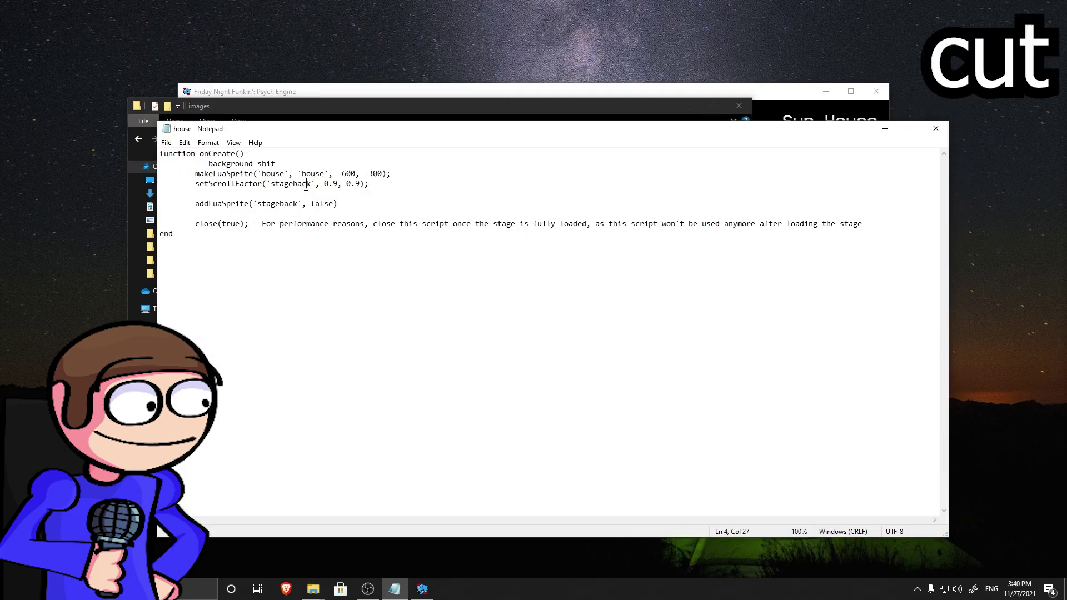
Step: Replace 'stageback' with 'house' in the setScrollFactor and addLuaSprite lines
{"action": "left_click_drag", "start_coordinate": [308, 184], "coordinate": [271, 187]}
{"action": "key", "text": "BackSpace"}
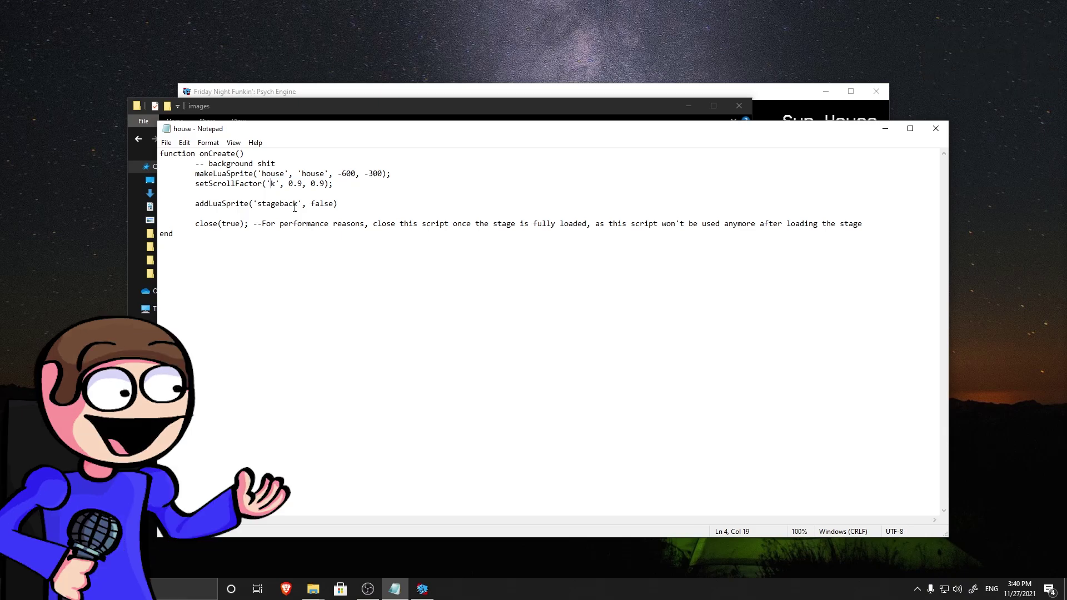
{"action": "key", "text": "BackSpace"}
{"action": "type", "text": "house"}
{"action": "left_click_drag", "start_coordinate": [299, 204], "coordinate": [263, 207]}
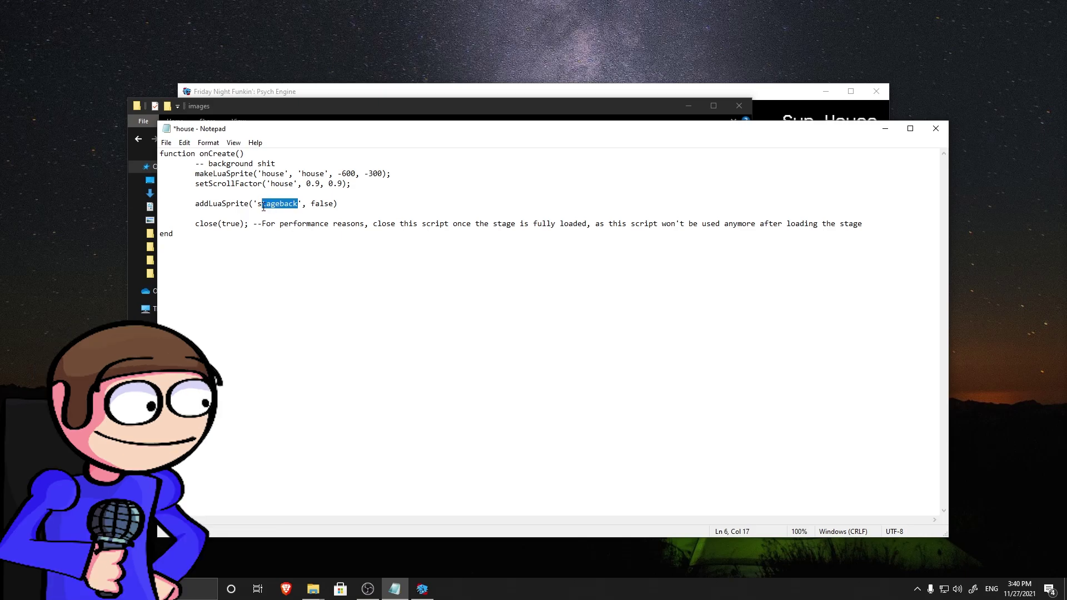
{"action": "type", "text": "hous"}
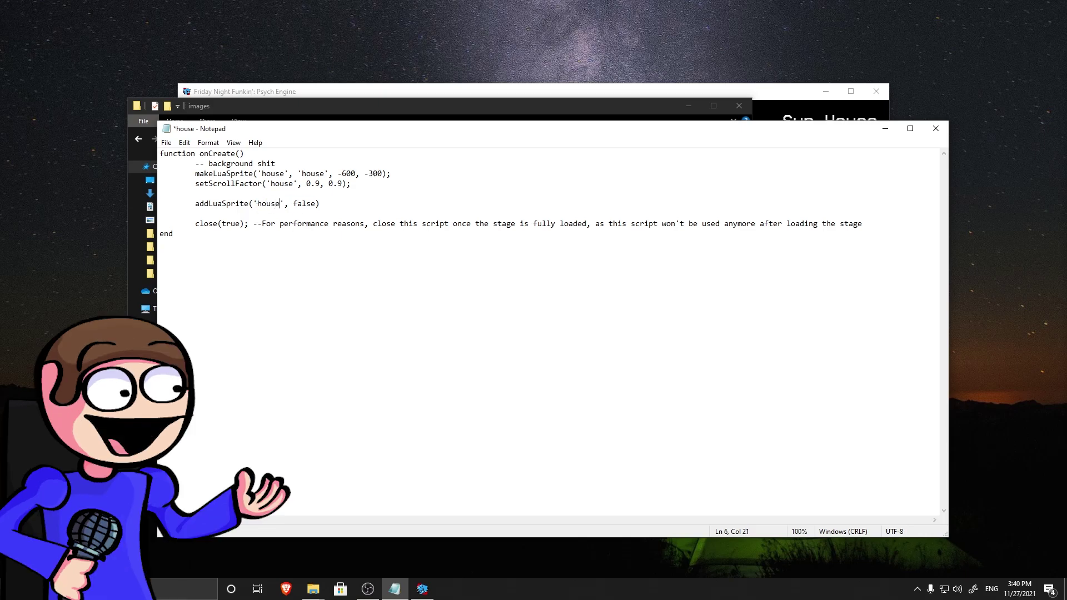
Step: Restart Sun House from the pause menu to view the farm background, then pause it
{"action": "left_click", "coordinate": [314, 93]}
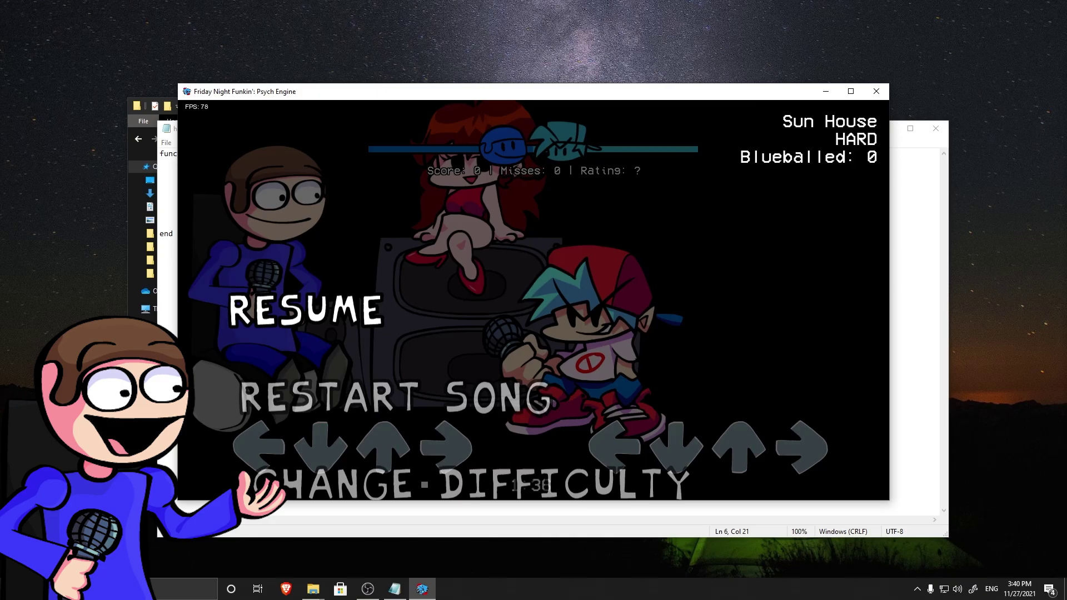
{"action": "key", "text": "Down"}
{"action": "key", "text": "Return"}
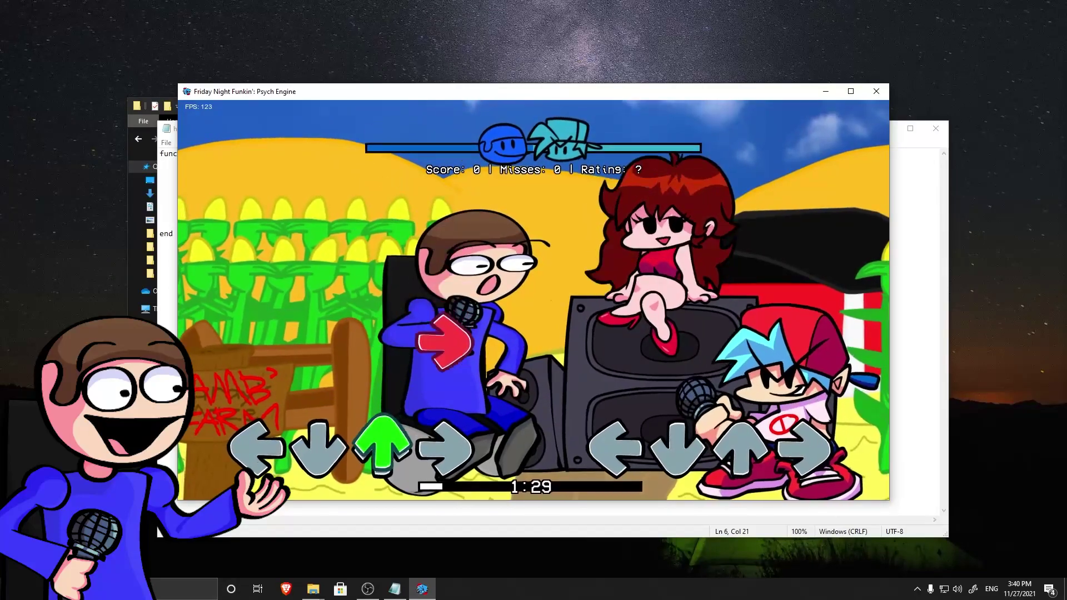
{"action": "key", "text": "Return"}
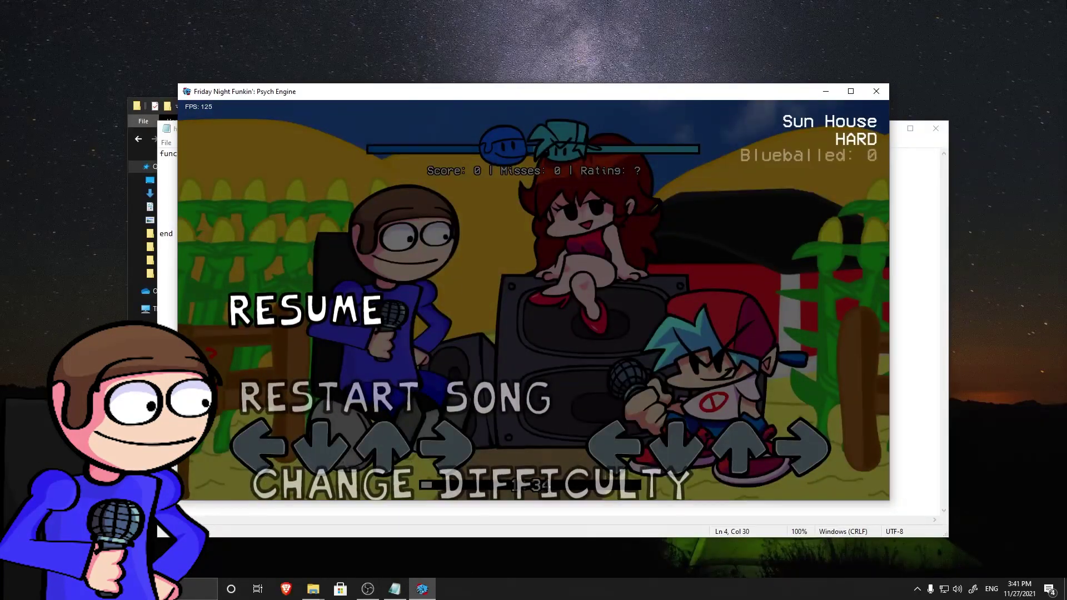
Step: Open house.json from the stages folder in Visual Studio
{"action": "key", "text": "alt+Tab"}
{"action": "left_click_drag", "start_coordinate": [662, 221], "coordinate": [330, 251]}
{"action": "key", "text": "Up"}
{"action": "key", "text": "Return"}
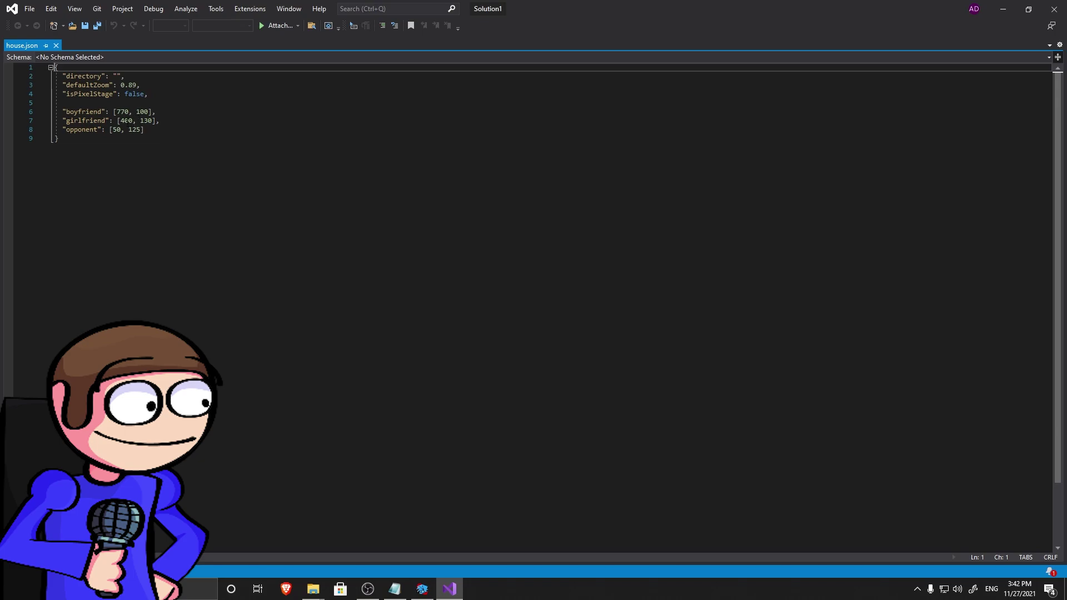
Step: Change the boyfriend x to 660, girlfriend x to 300 and opponent x to -50 in house.json
{"action": "left_click_drag", "start_coordinate": [129, 112], "coordinate": [121, 111]}
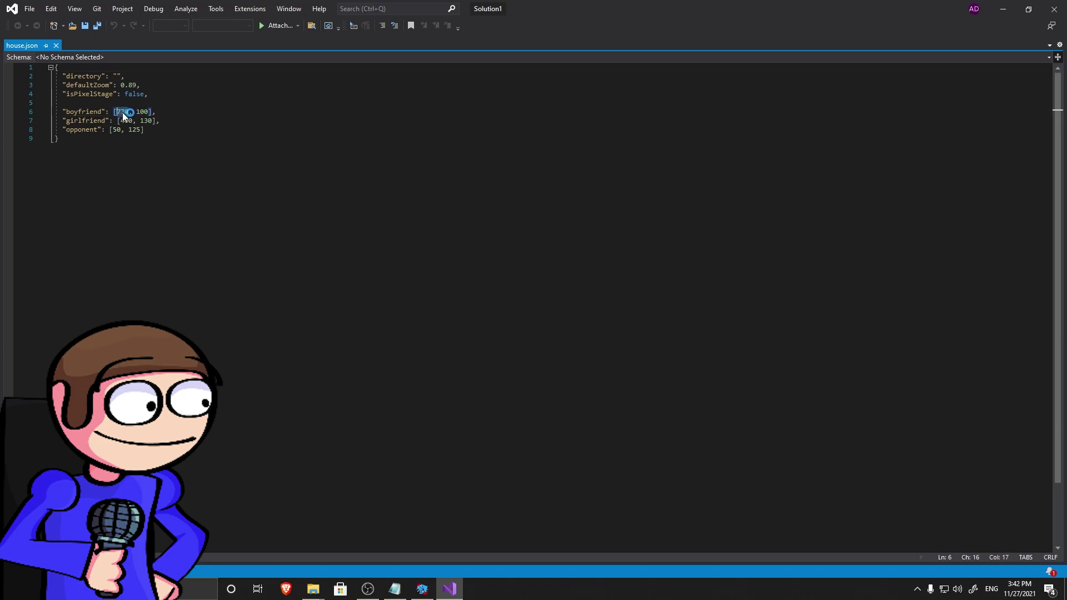
{"action": "type", "text": "660"}
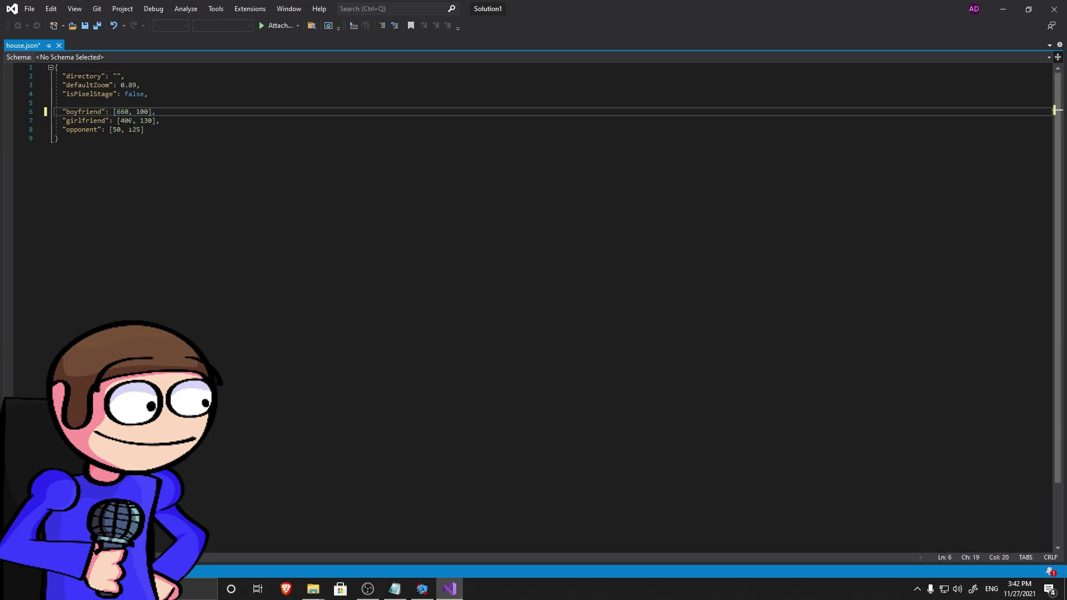
{"action": "left_click", "coordinate": [121, 120]}
{"action": "type", "text": "30"}
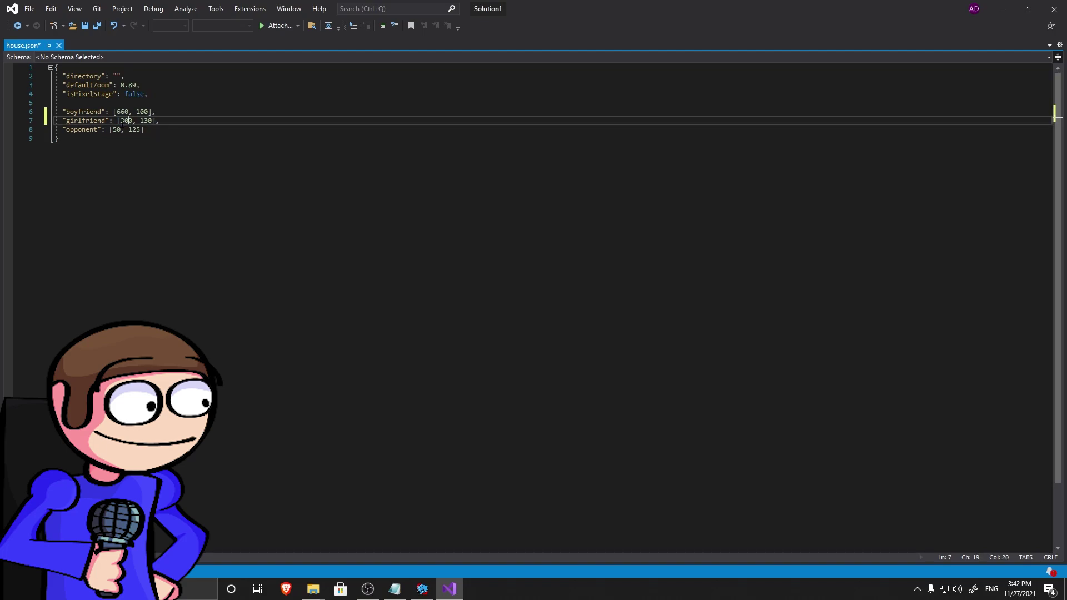
{"action": "left_click_drag", "start_coordinate": [121, 130], "coordinate": [111, 129]}
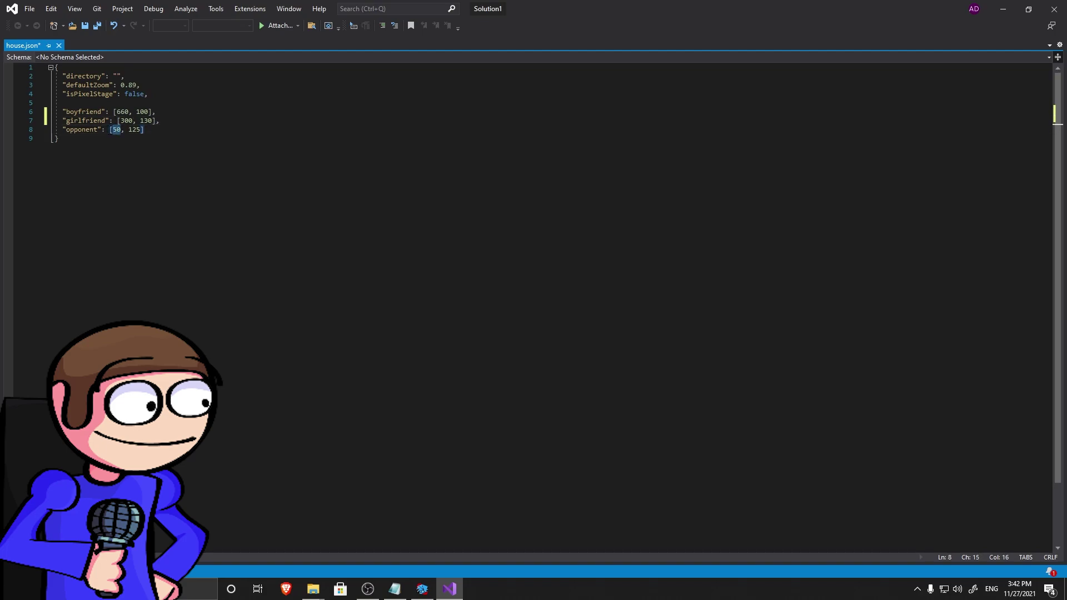
{"action": "type", "text": "-50"}
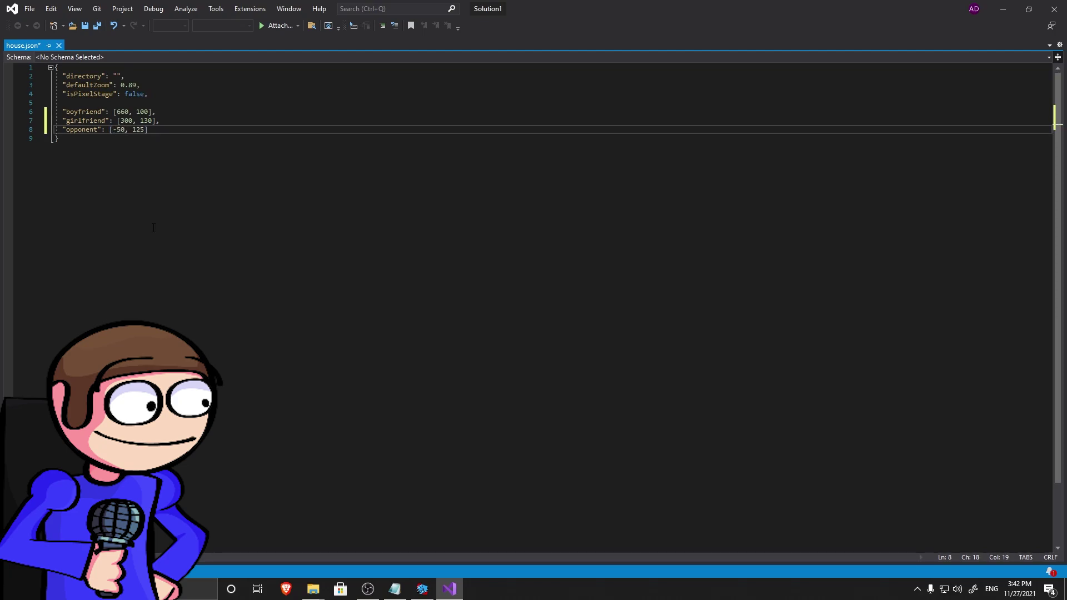
Step: Save house.json and return to the game's pause menu
{"action": "key", "text": "ctrl+s"}
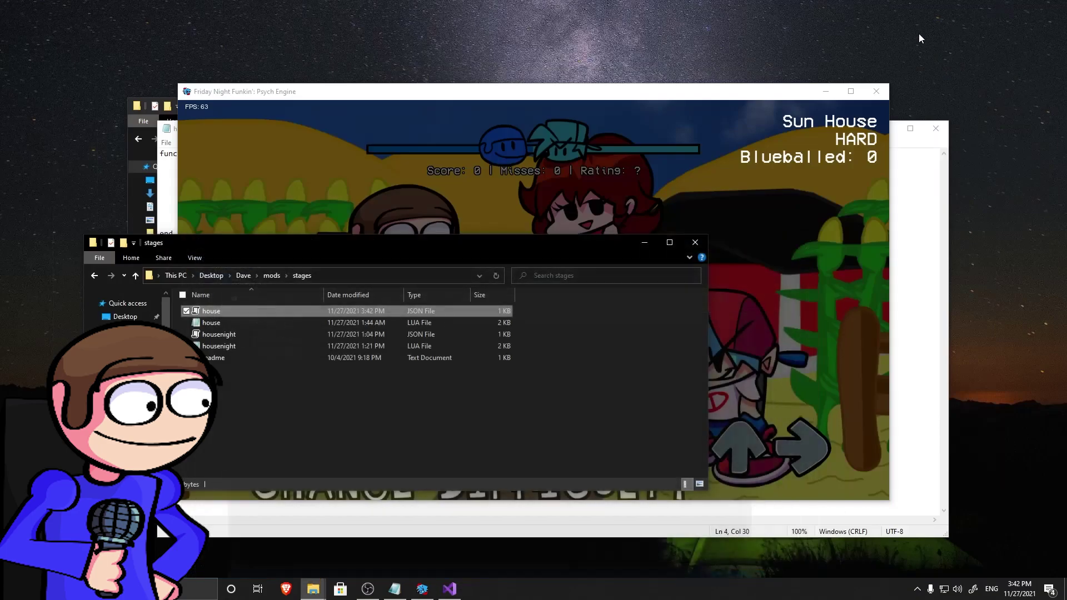
{"action": "left_click", "coordinate": [1004, 9]}
{"action": "key", "text": "Down"}
Step: Replay Sun House to check the new character positions, pause, and return to the house Lua script
{"action": "key", "text": "Return"}
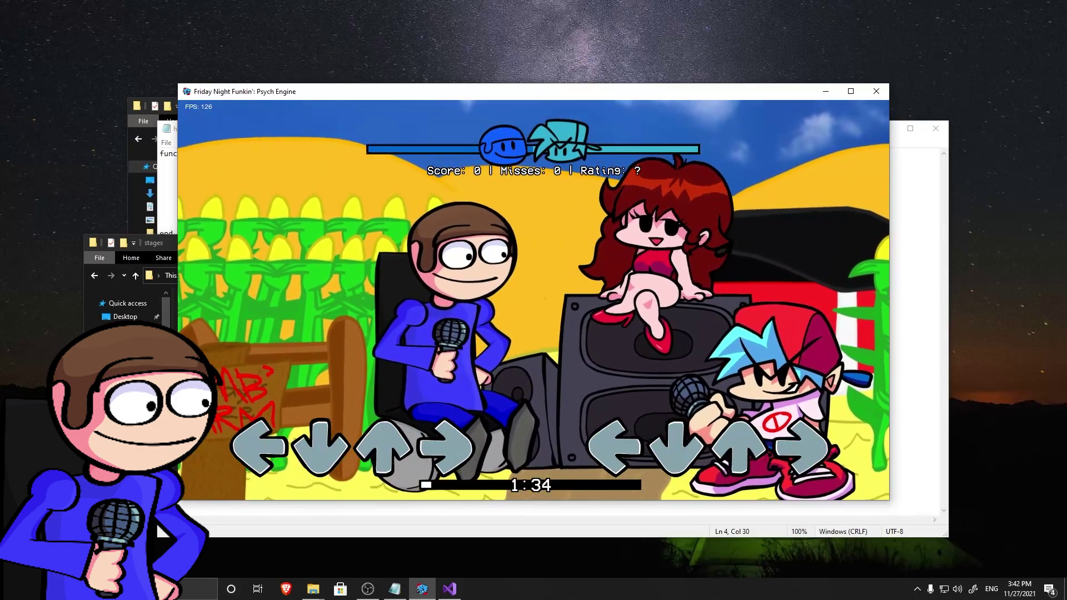
{"action": "key", "text": "Return"}
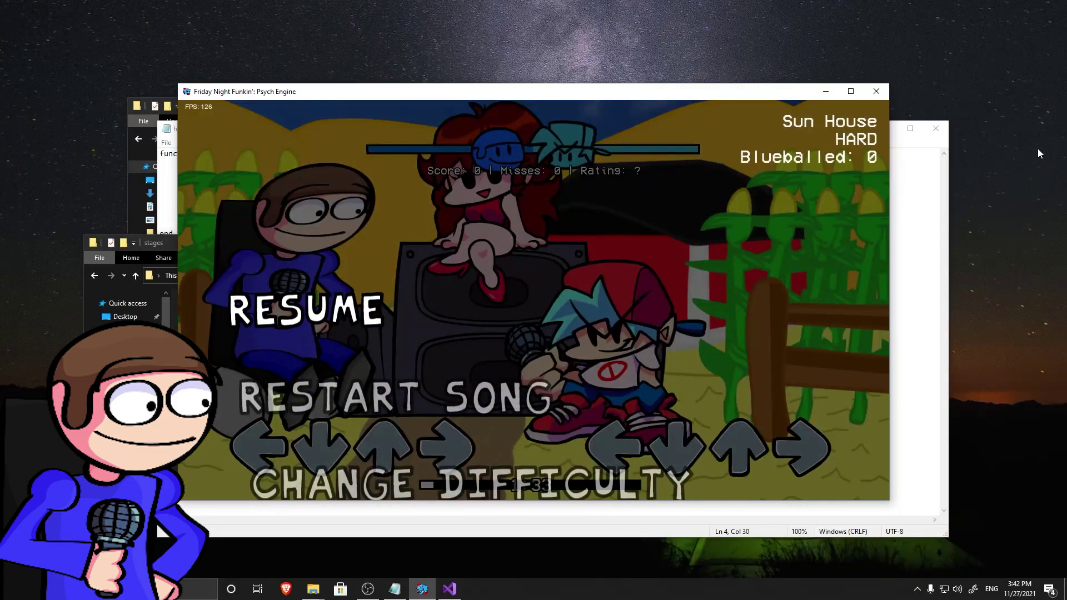
{"action": "key", "text": "alt+Tab"}
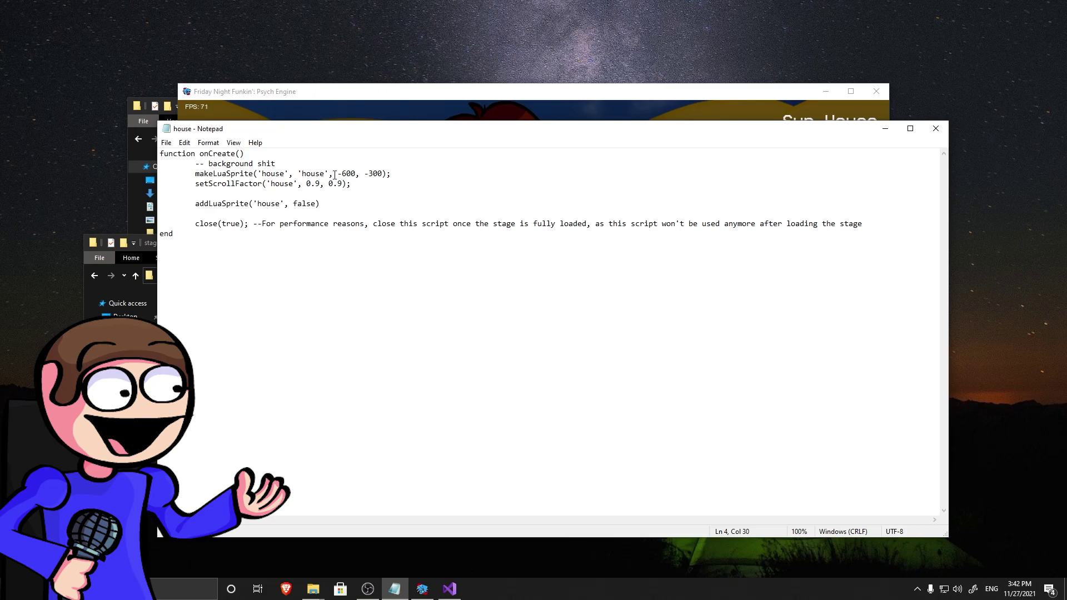